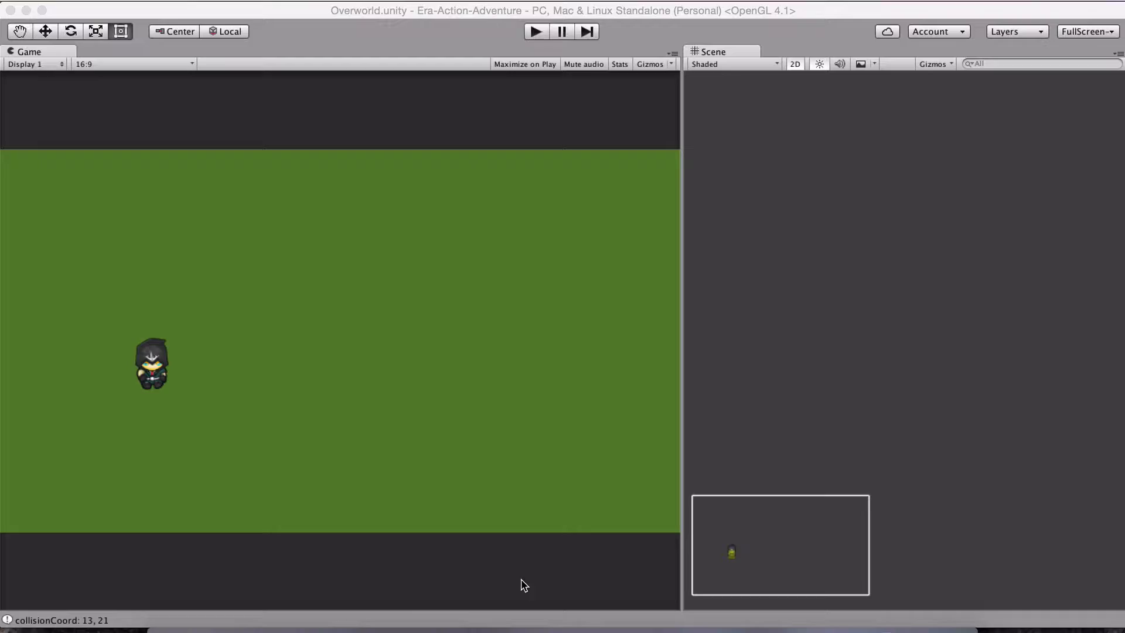
Switch to the code editor and review the AdjustMovementForCollision method in CollisionHelper.cs from beginning to end.
left_click(391, 628)
left_click(790, 45)
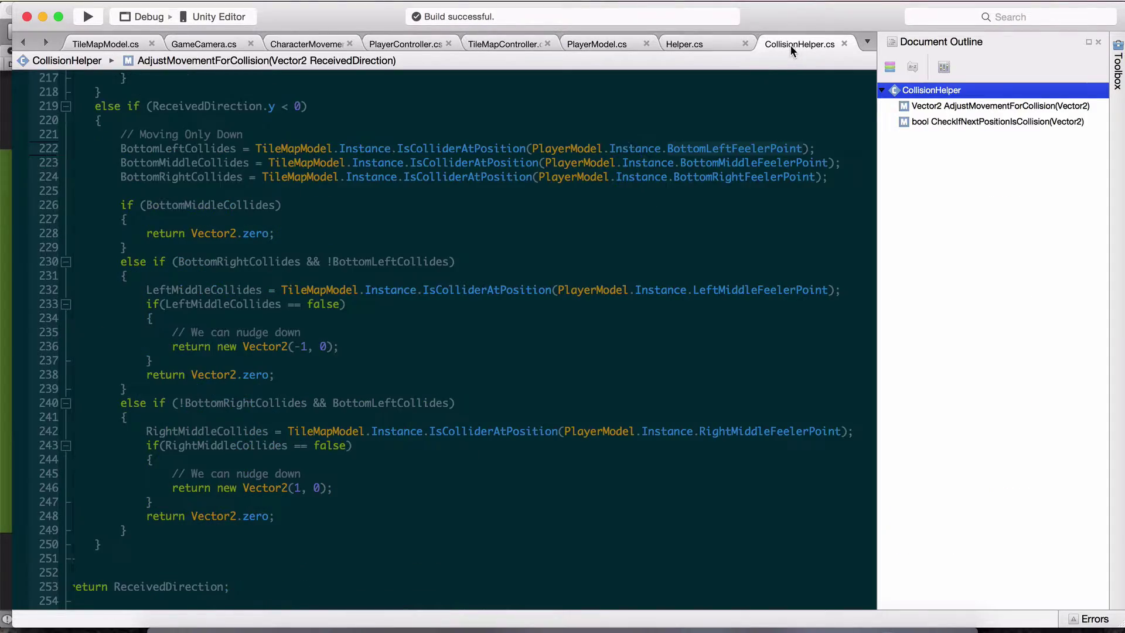
scroll(599, 172, "up", 20)
scroll(598, 172, "up", 3)
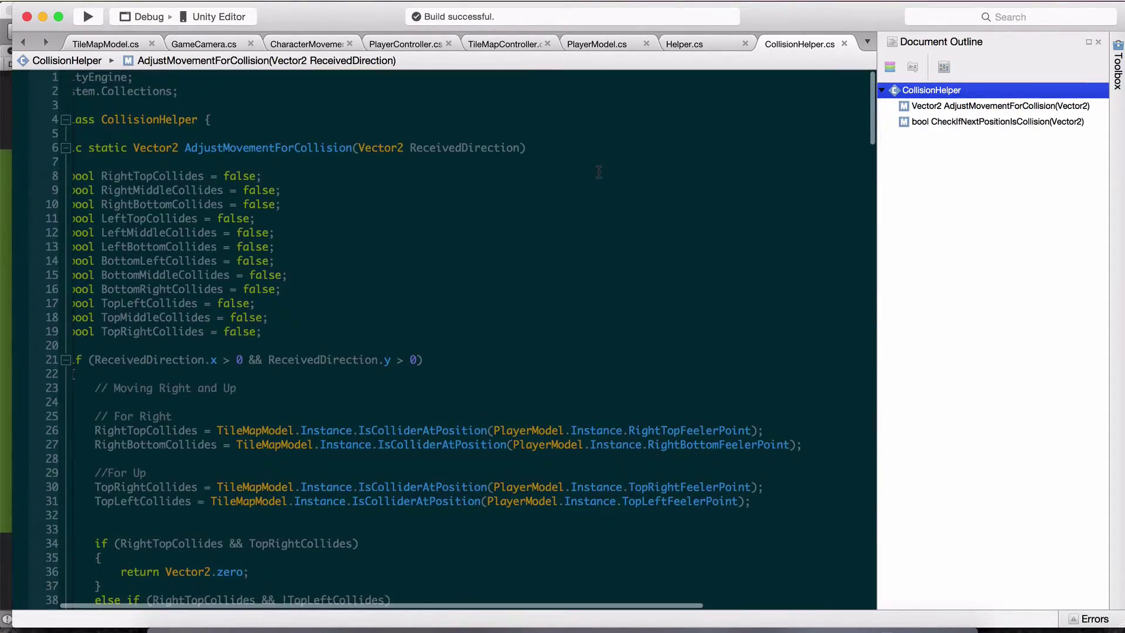
scroll(599, 172, "down", 20)
scroll(599, 172, "down", 10)
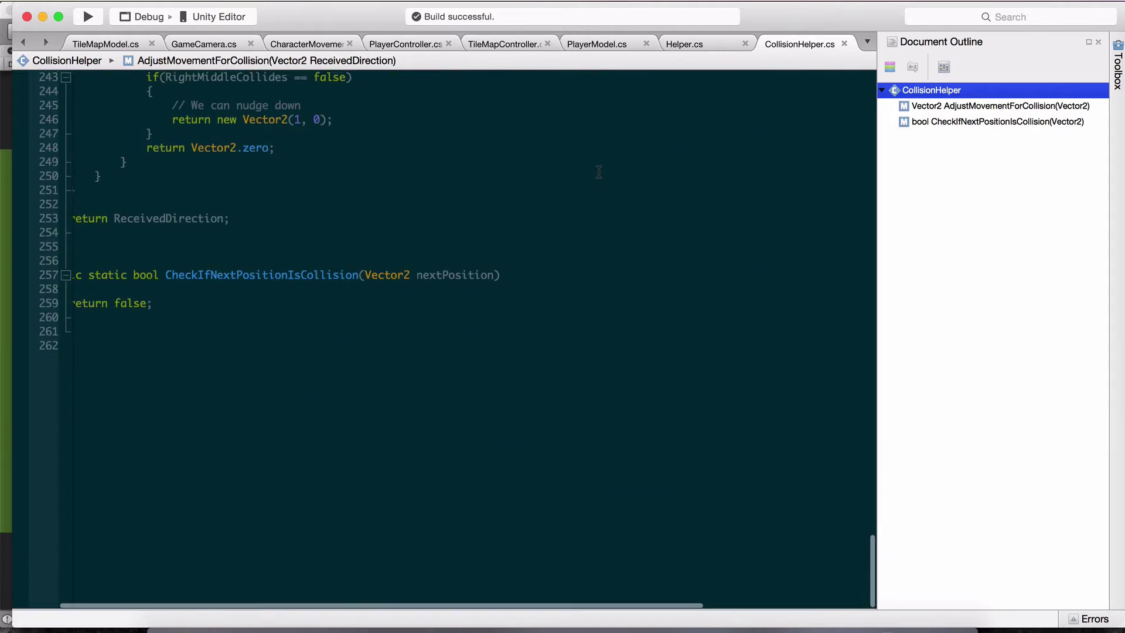
scroll(599, 171, "up", 20)
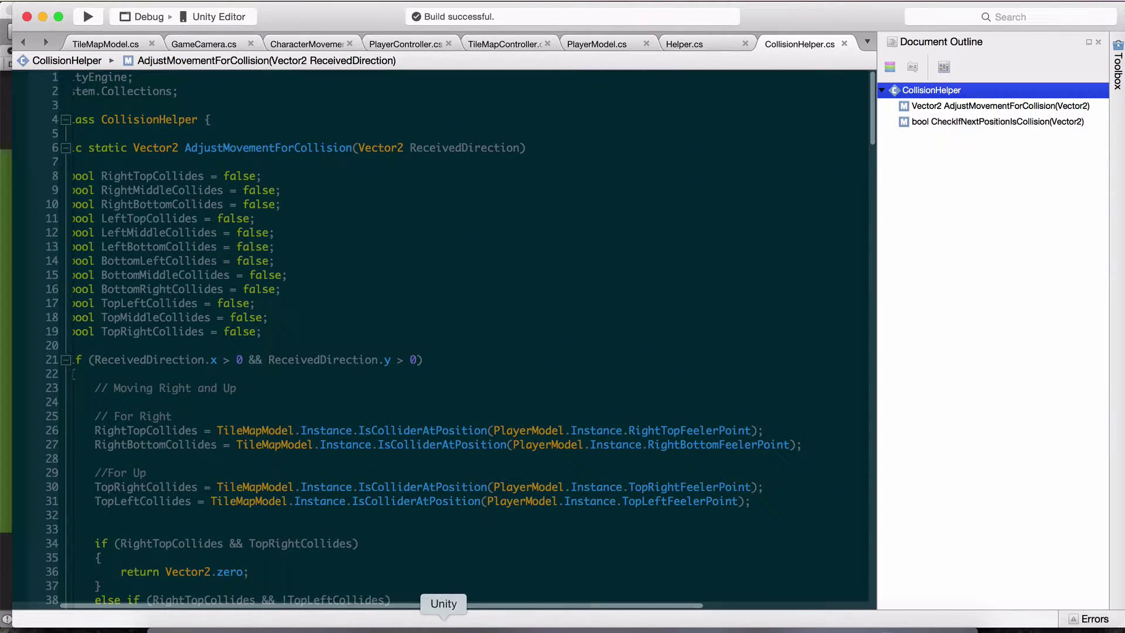
Switch to Unity, run the project in play mode and start a new game.
left_click(443, 625)
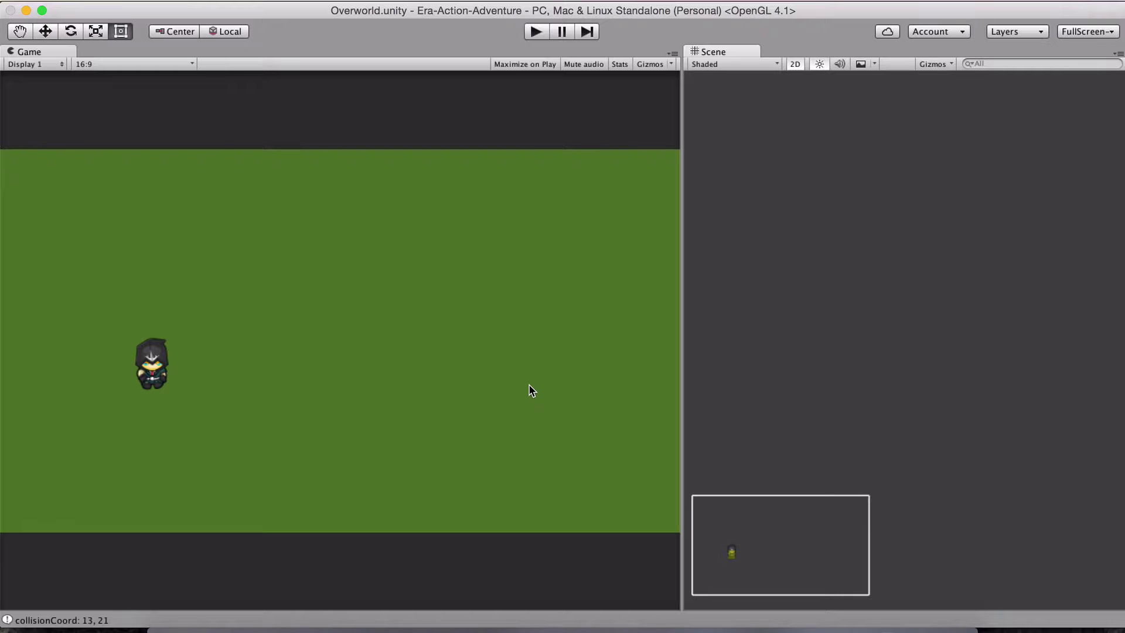
left_click(537, 32)
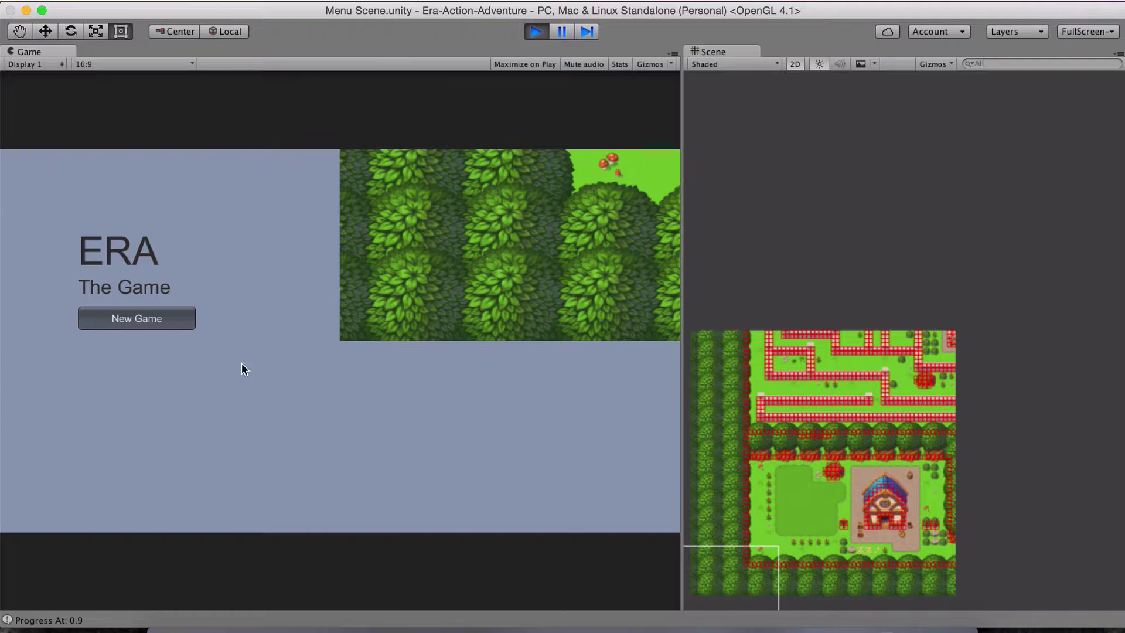
left_click(177, 319)
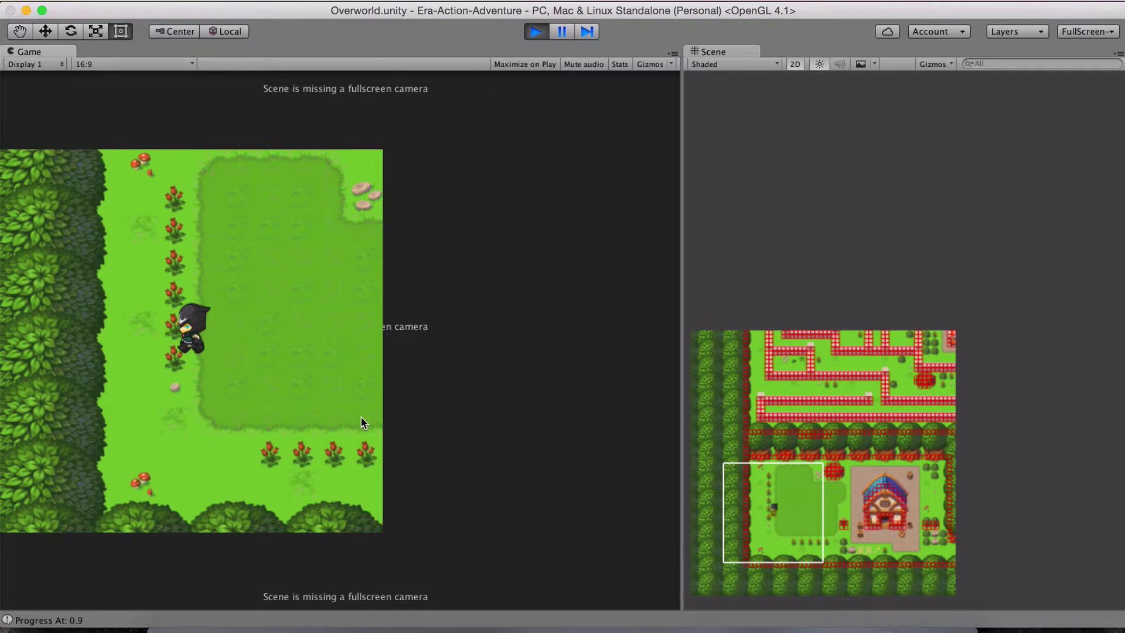
Walk the character up and right into the middle of the dark grass patch.
key("Up")
key("Right")
key("Up")
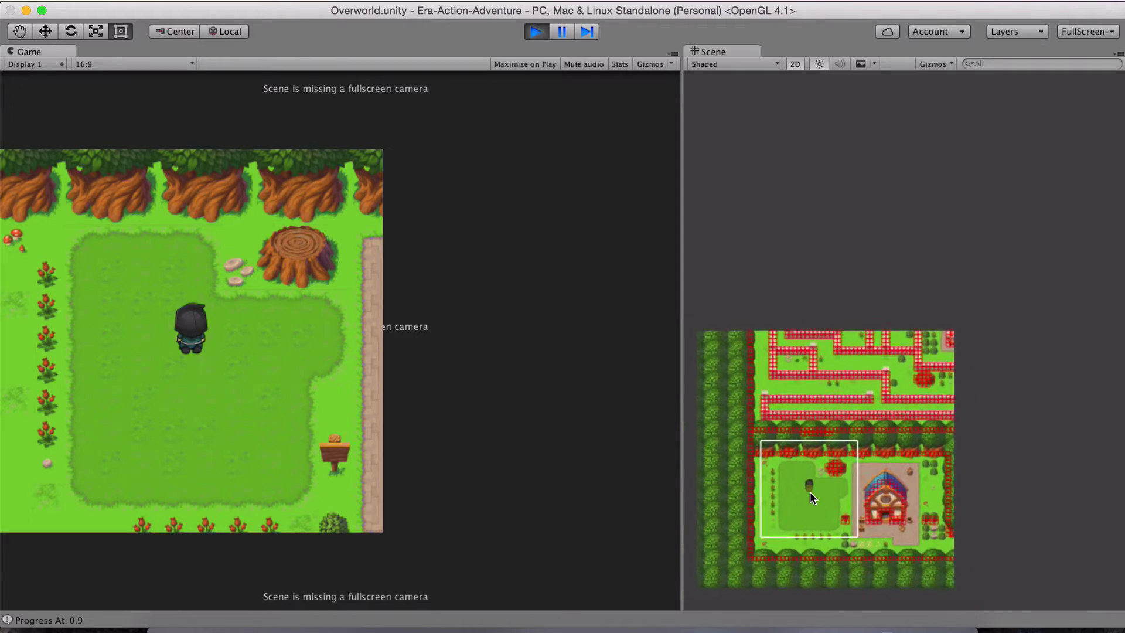
Examine the red collision tiles around the character, tree stump, tree row and maze walls in the Scene view.
scroll(810, 498, "up", 5)
left_click_drag(810, 491, 892, 336, "alt")
left_click_drag(802, 498, 867, 383, "alt")
scroll(825, 441, "up", 3)
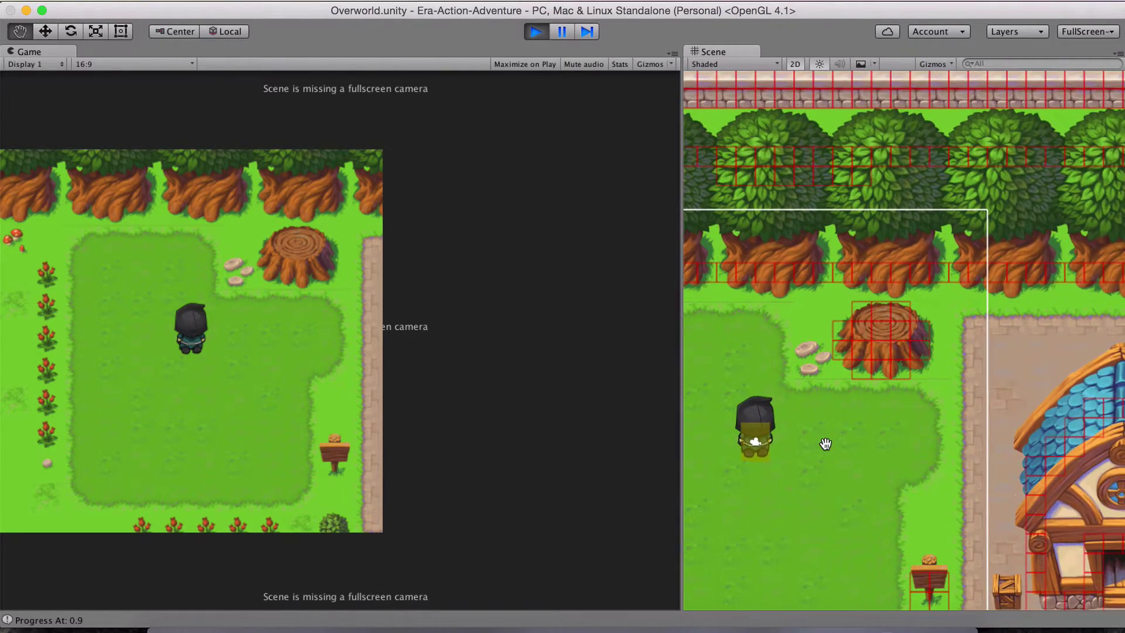
left_click_drag(824, 444, 894, 350, "alt")
scroll(864, 326, "up", 1)
scroll(863, 331, "up", 3)
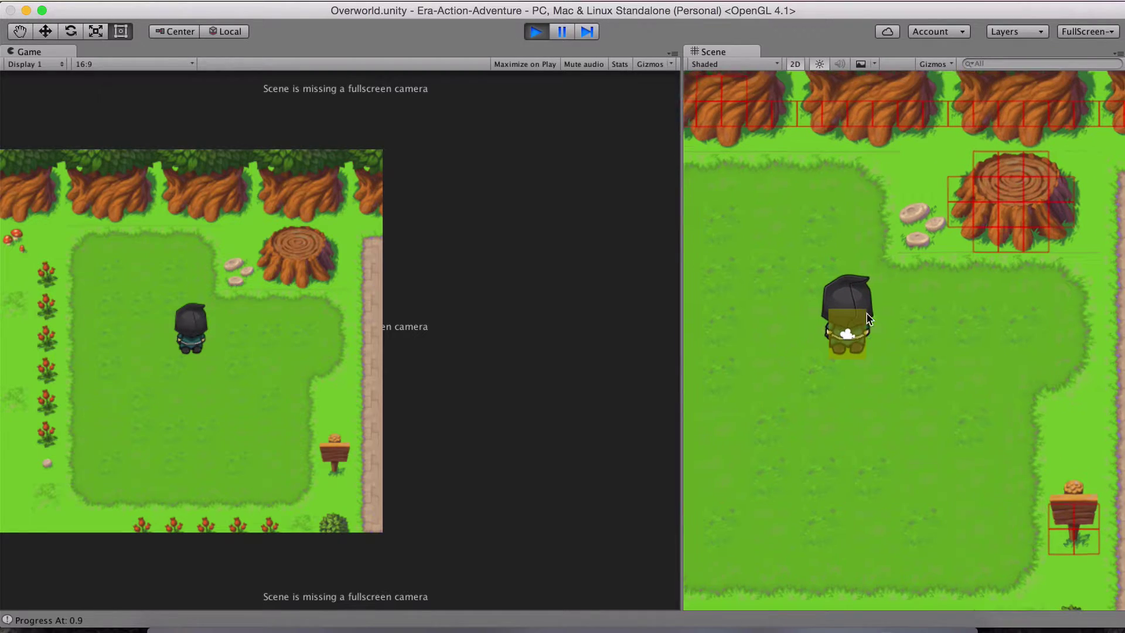
scroll(878, 404, "down", 5)
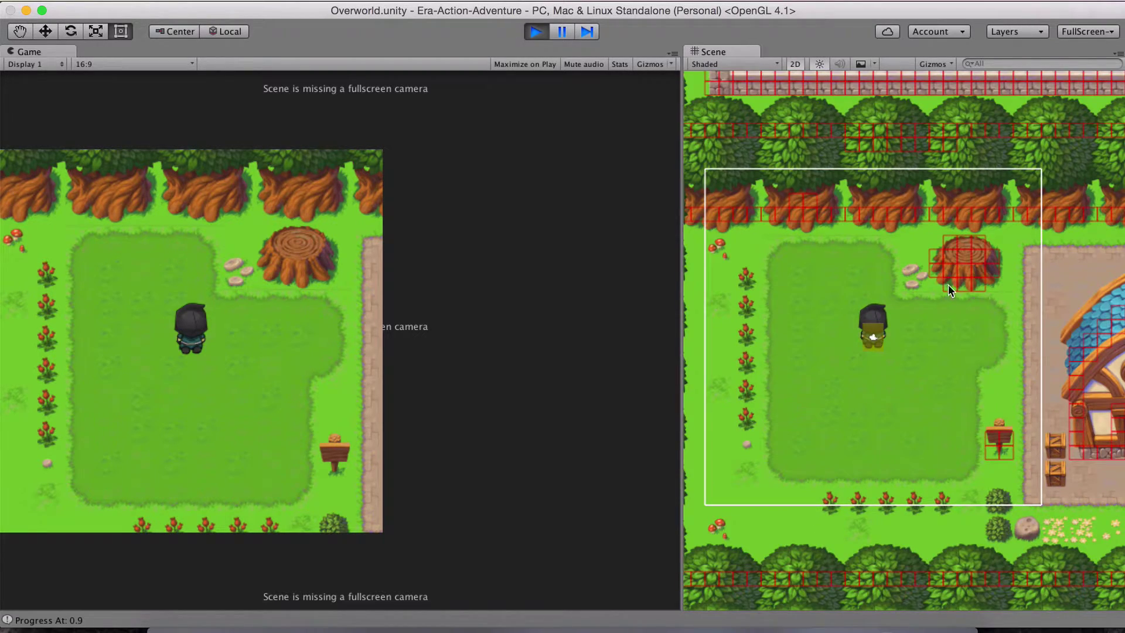
scroll(864, 216, "down", 8)
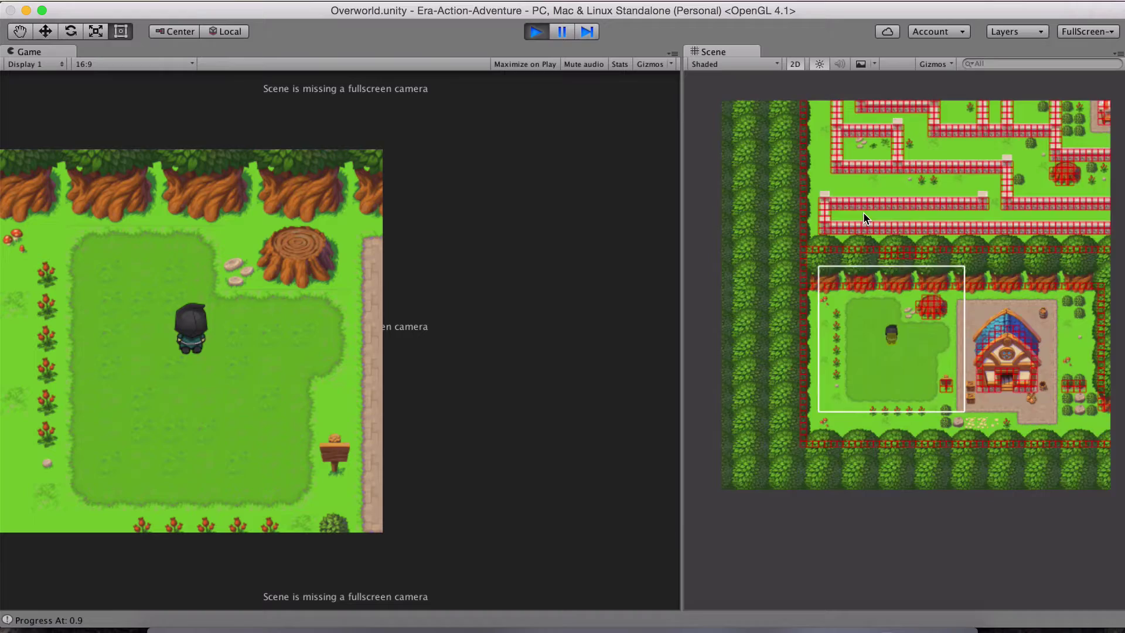
scroll(865, 218, "up", 5)
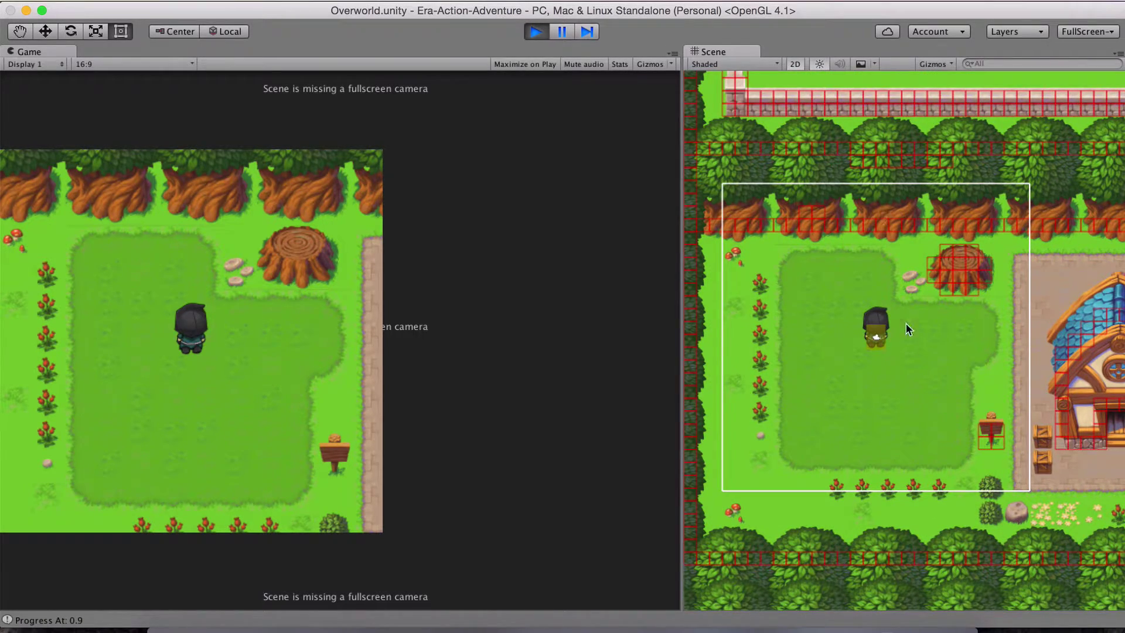
scroll(964, 319, "down", 4)
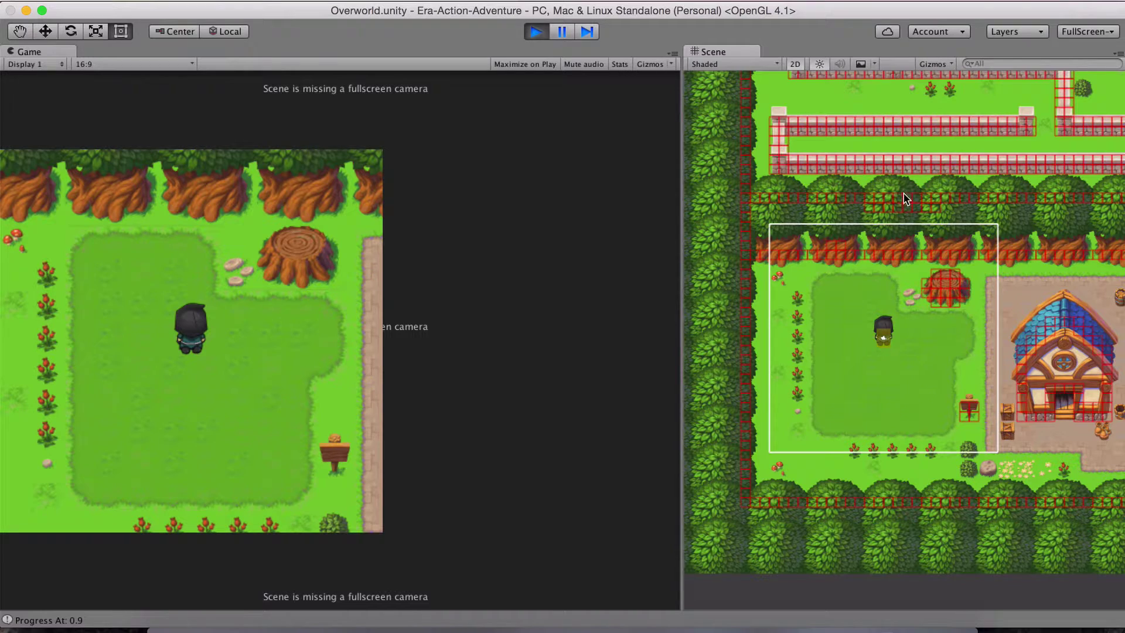
scroll(888, 226, "down", 4)
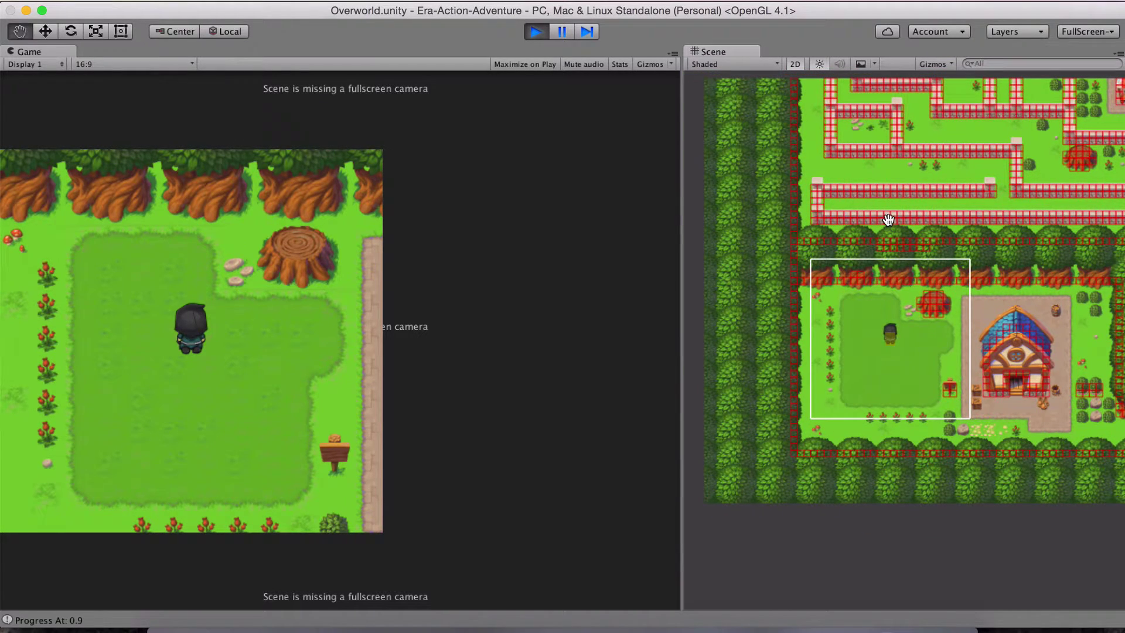
Shrink the Scene view so the entire tile map fits as a small overview in its lower corner.
scroll(870, 305, "down", 4)
scroll(866, 324, "down", 4)
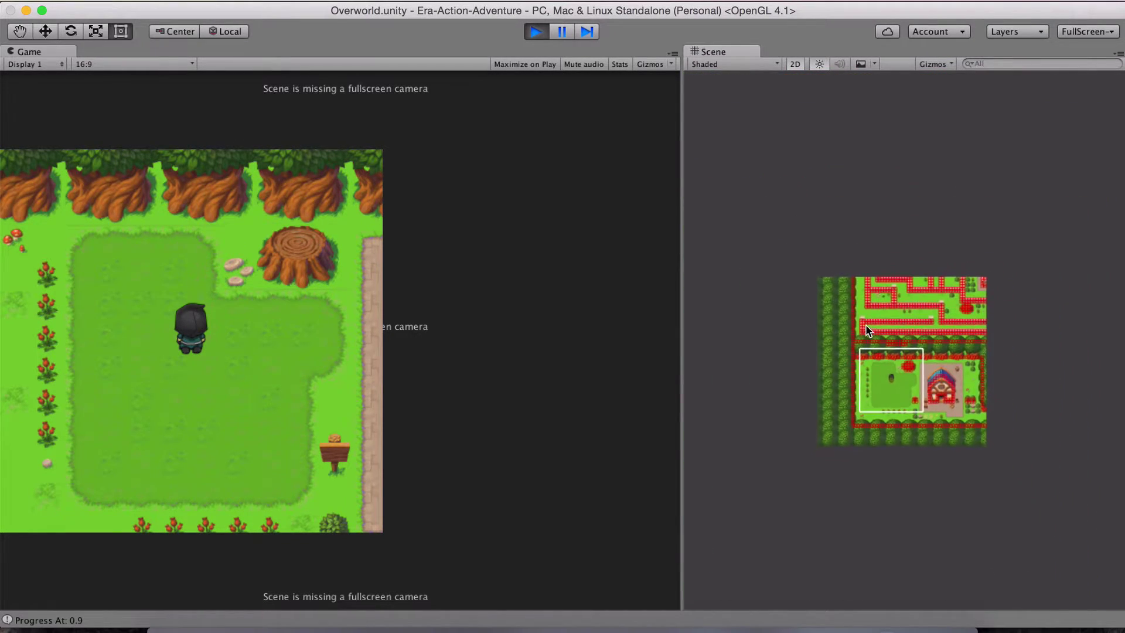
middle_click_drag(924, 325, 834, 481)
scroll(834, 482, "down", 2)
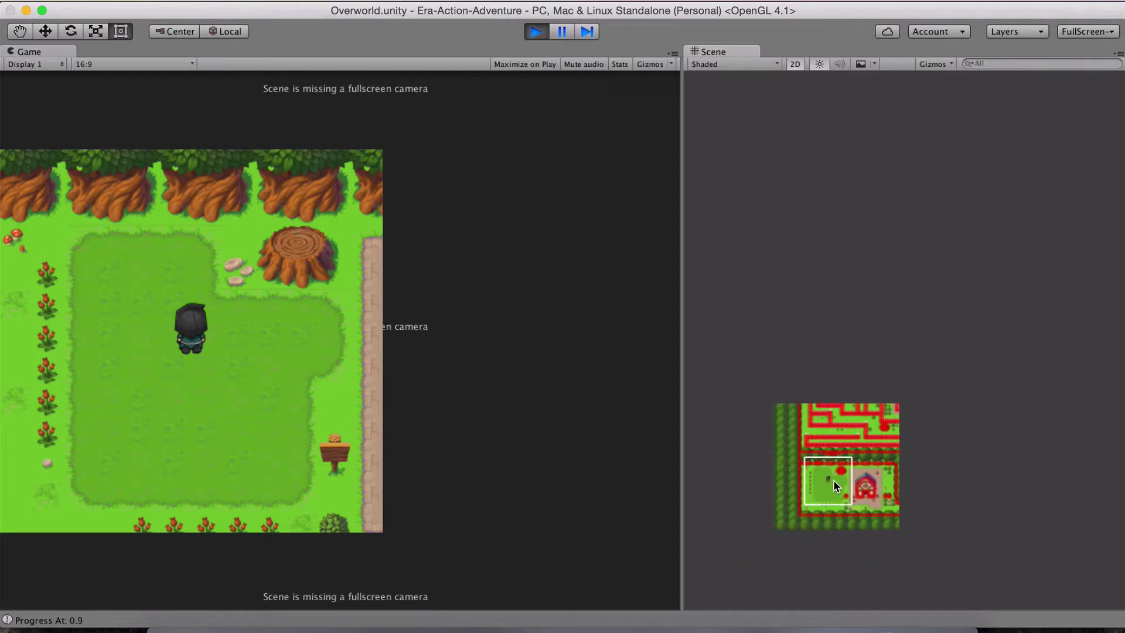
middle_click_drag(870, 433, 788, 514)
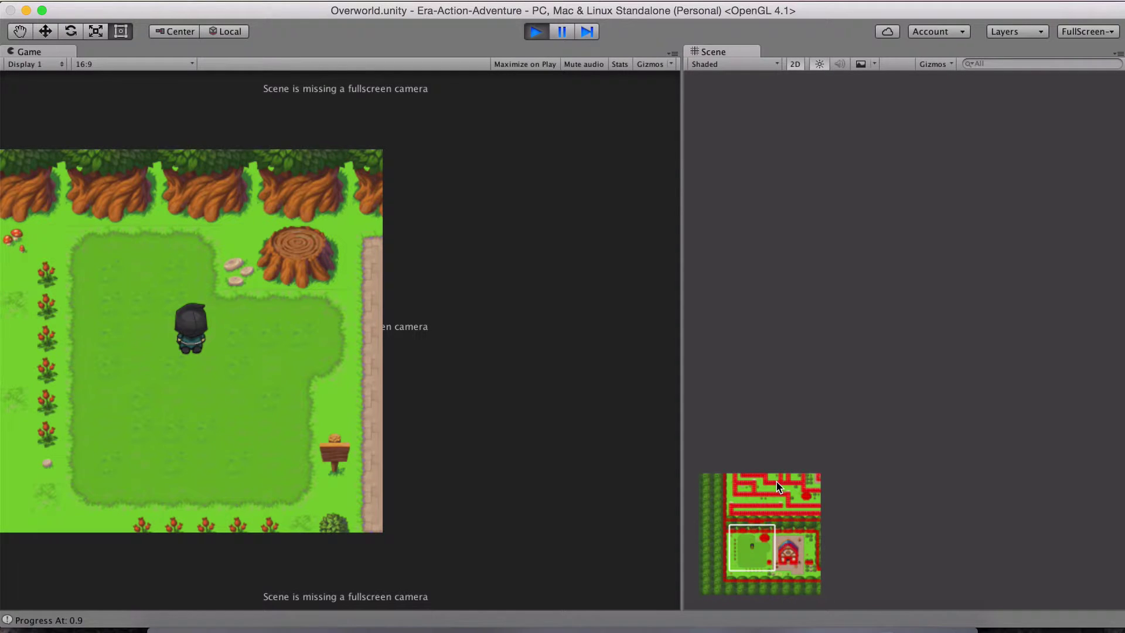
Walk the character to the tree stump and test collisions against its lower and near side in the game.
left_click(321, 296)
key("Up")
key("Right")
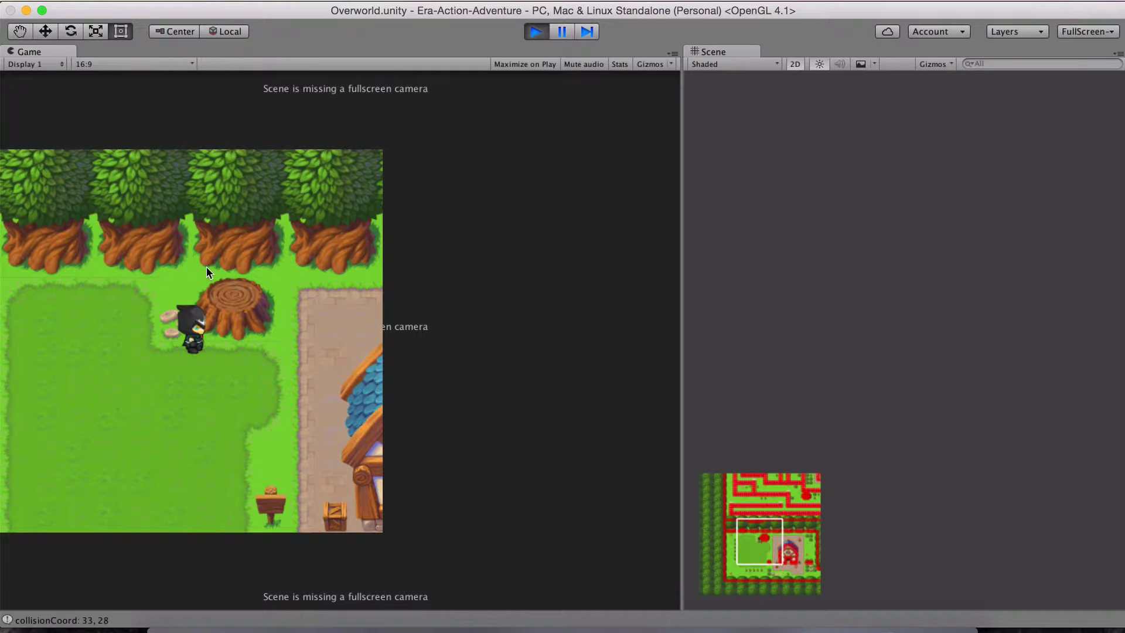
key("Up")
key("Right")
key("Up")
key("Down")
key("Right")
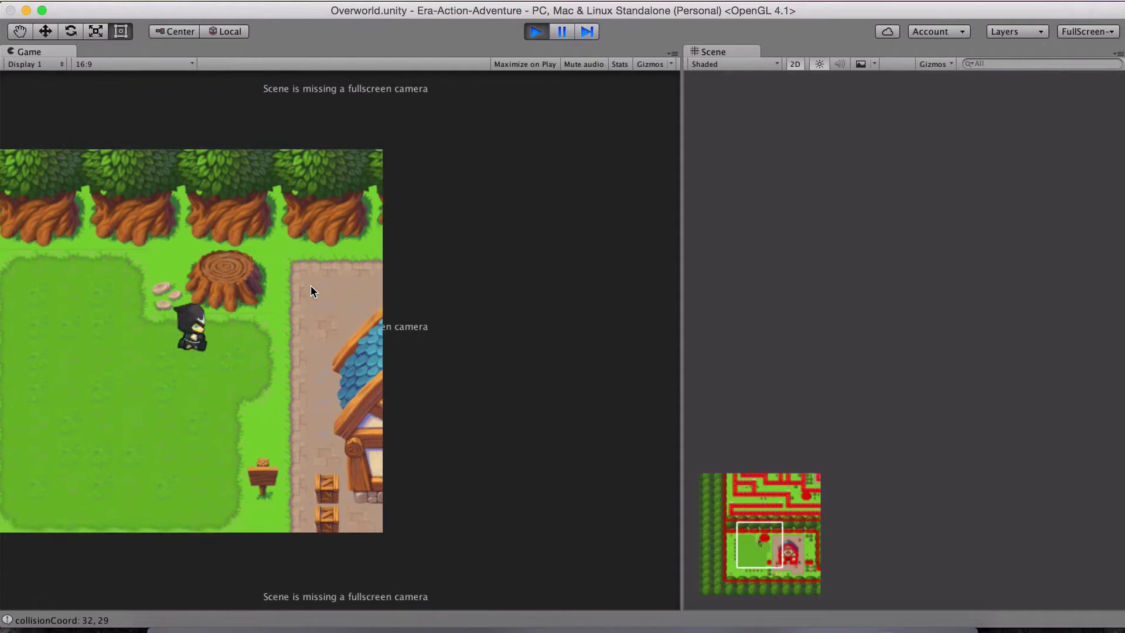
Walk the character around the far side of the stump and test collisions against the tree row above it.
key("Up")
key("Right")
key("Up")
key("Left")
key("Down")
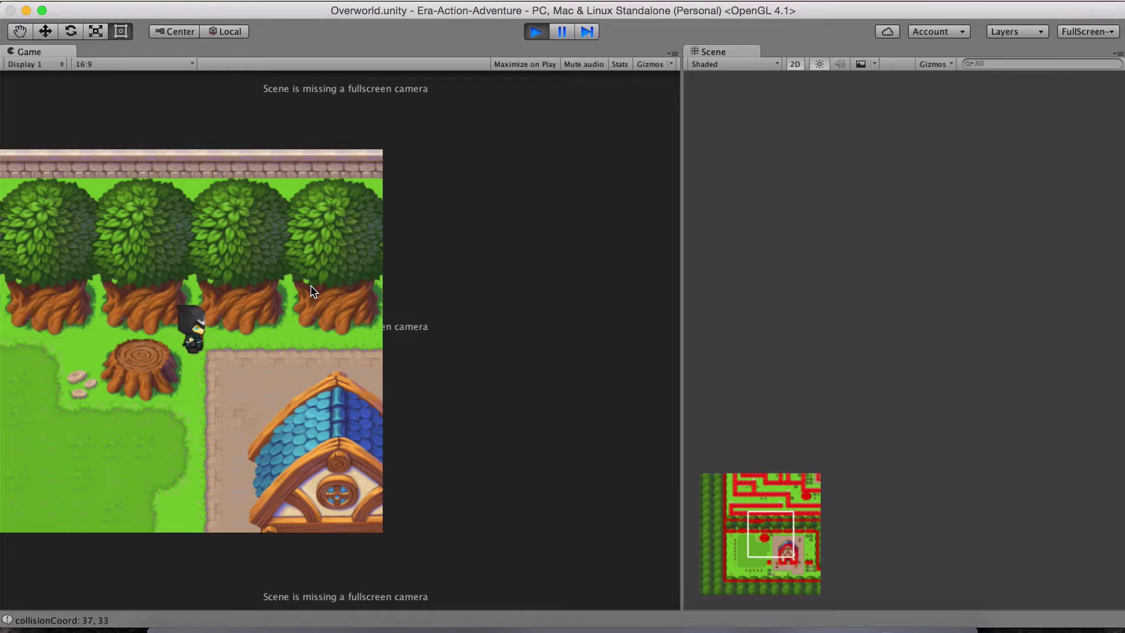
Walk the character down to the wooden signpost and test collisions from above and beside it.
key("Right")
key("Down")
key("Down")
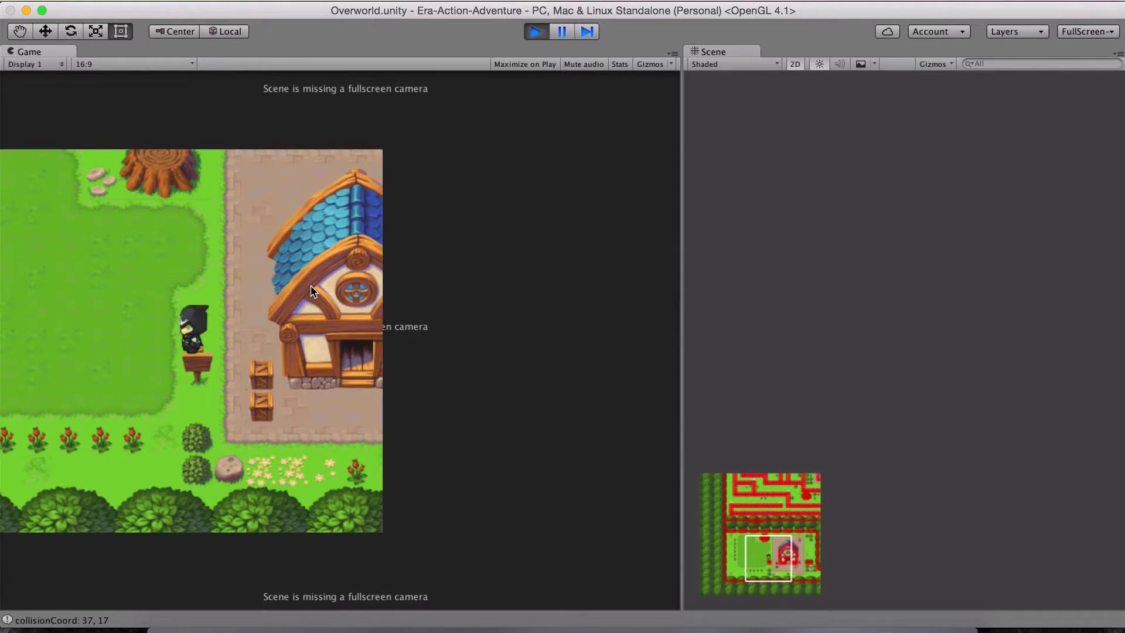
key("Down")
key("Up")
Test the character's collisions in the gap between the signpost and the bush, returning to the signpost's grass side.
key("Down")
key("Up")
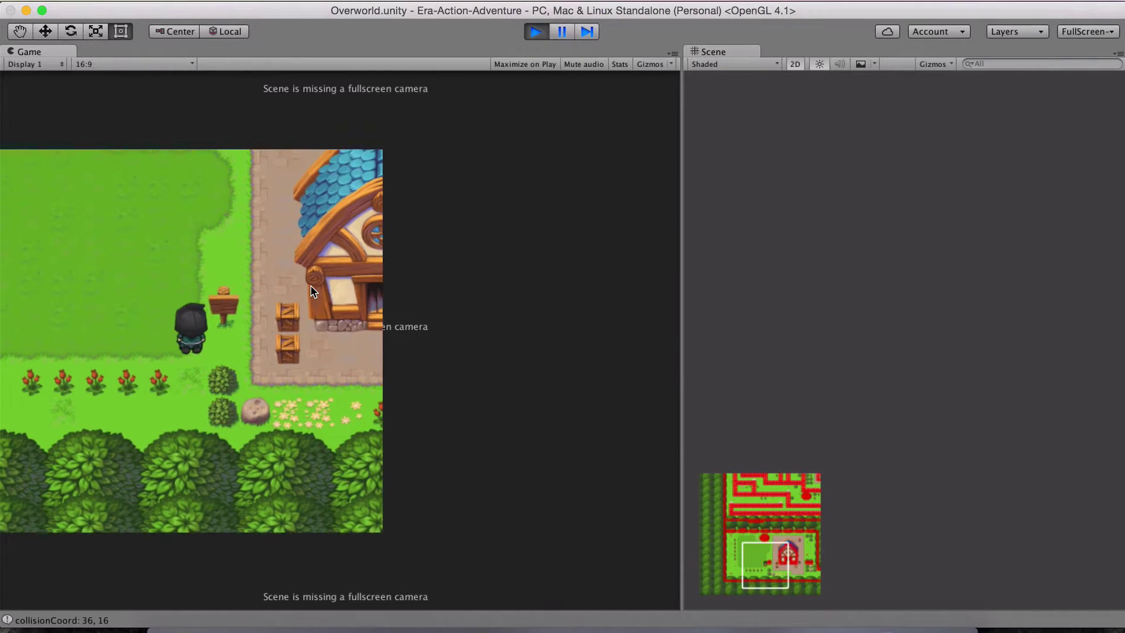
key("Down")
key("Right")
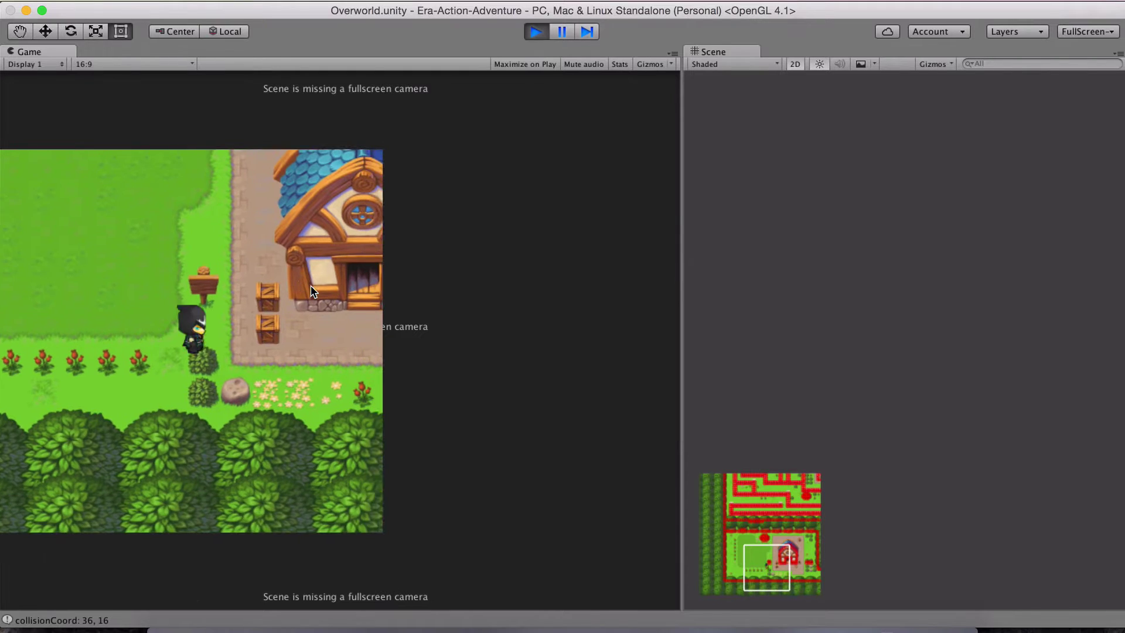
key("Up")
key("Left")
key("Down")
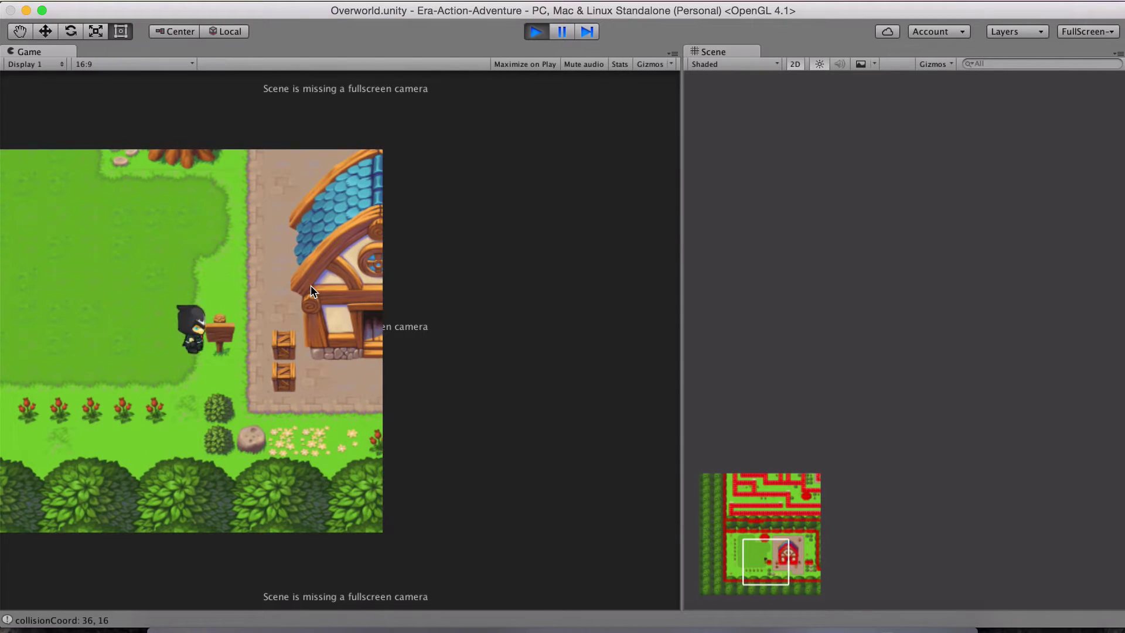
Walk the character back up across the grass and test collisions along the tree trunks beyond the stump.
key("Up")
key("Left")
key("Right")
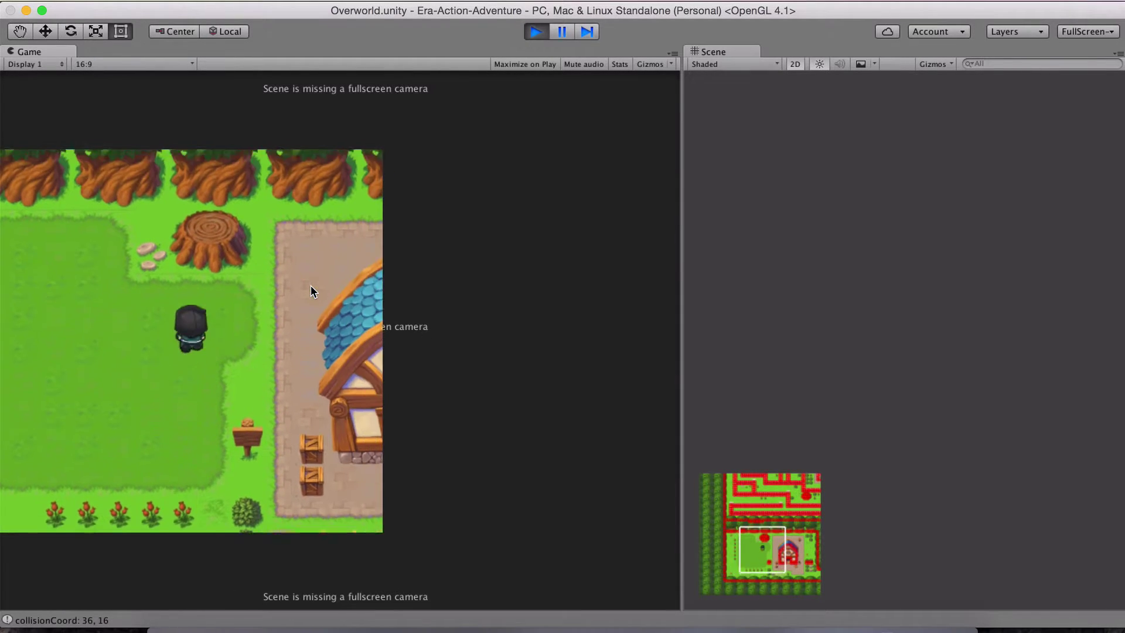
key("Left")
key("Left")
key("Up")
key("Left")
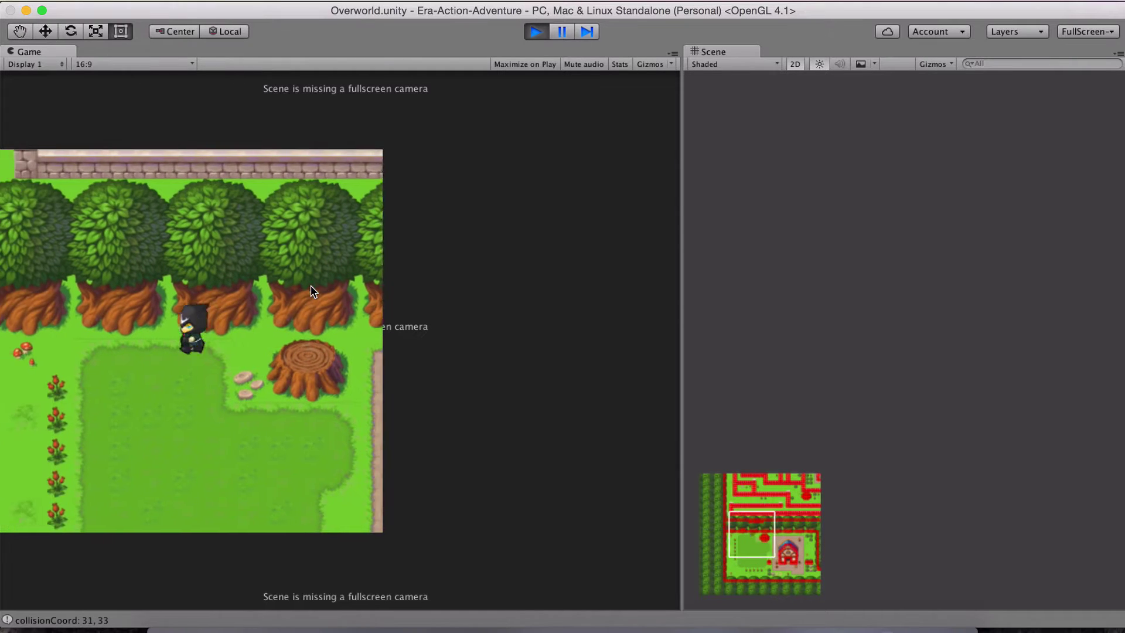
Walk the character down across the grass and into the gap between the signpost and the wooden crates.
key("Down")
key("Right")
key("Down")
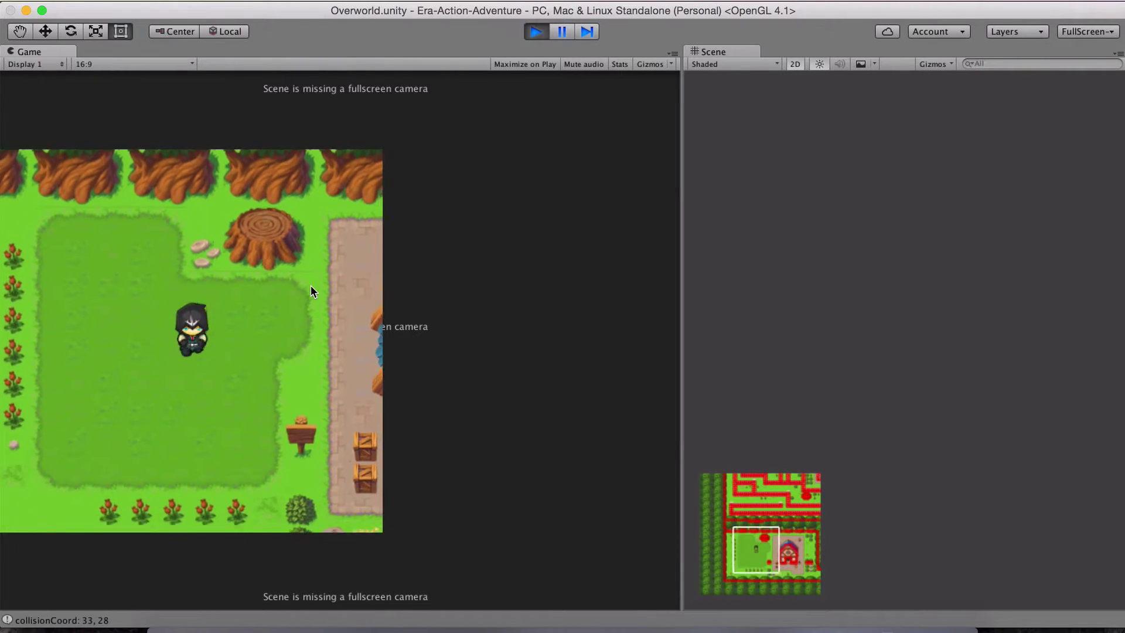
key("Right")
key("Up")
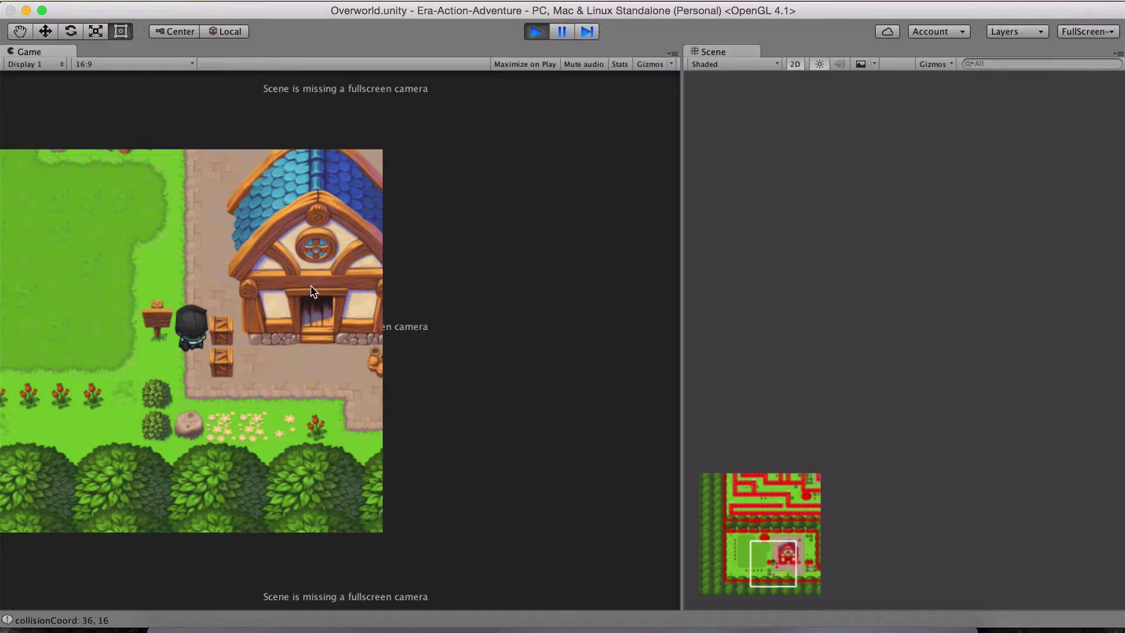
Test the character's collisions against the clay pots and along the front wall of the house.
key("Left")
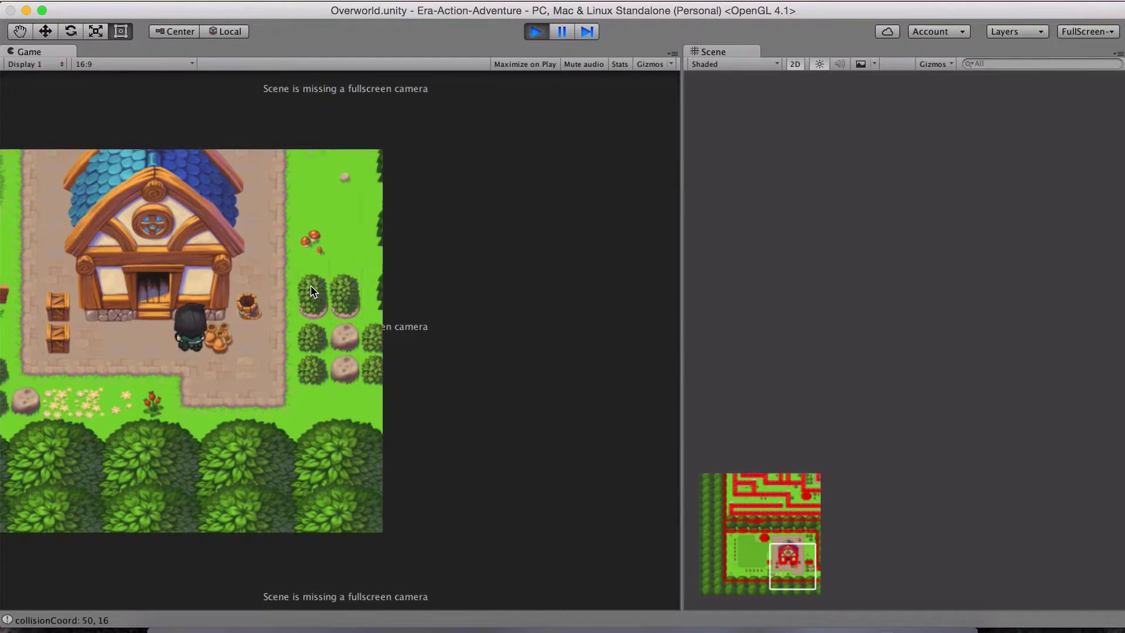
key("Right")
key("Up")
key("Down")
key("Left")
key("Up")
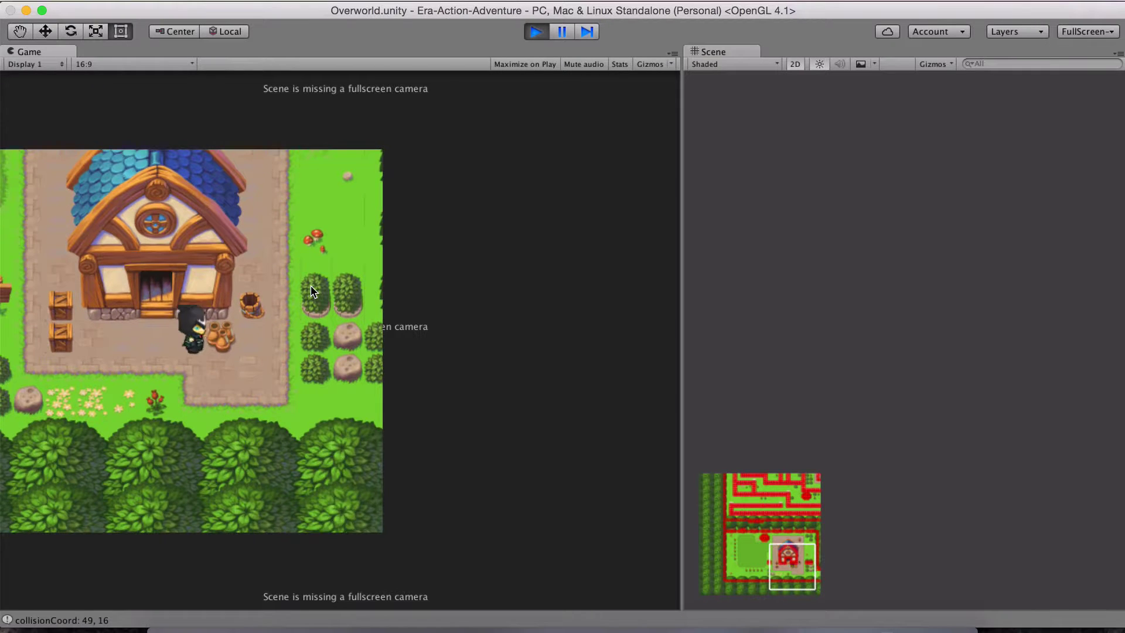
key("Right")
key("Left")
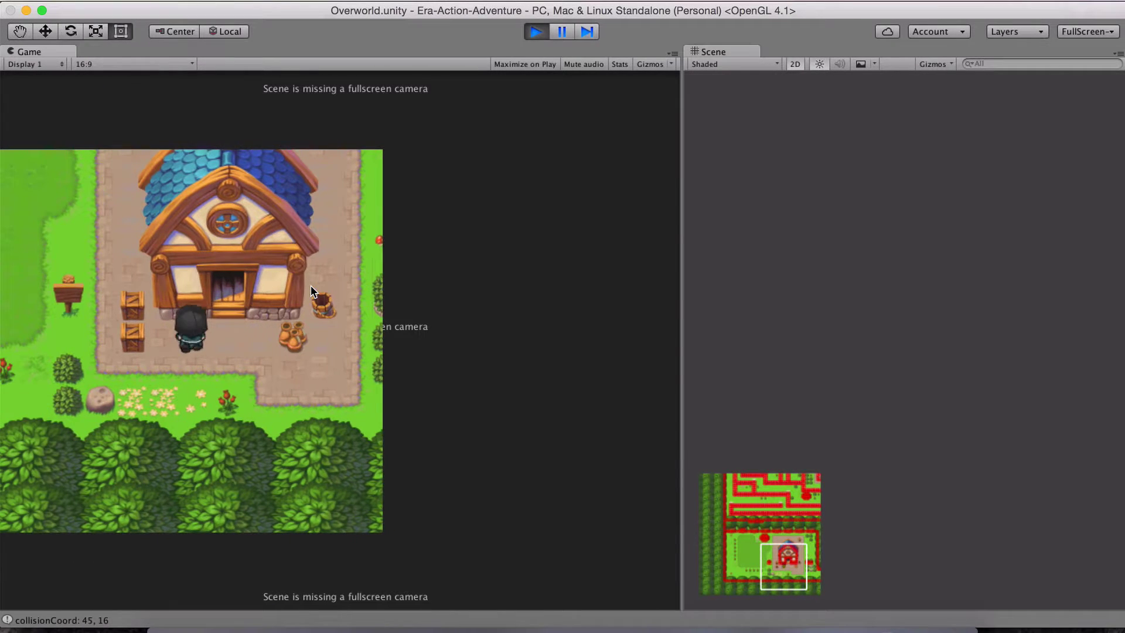
Test collisions along the crate side of the house up to the roof edge, returning the character to the grass.
key("Left")
key("Left")
key("Left")
key("Up")
key("Up")
key("Up")
key("Up")
key("Up")
key("Up")
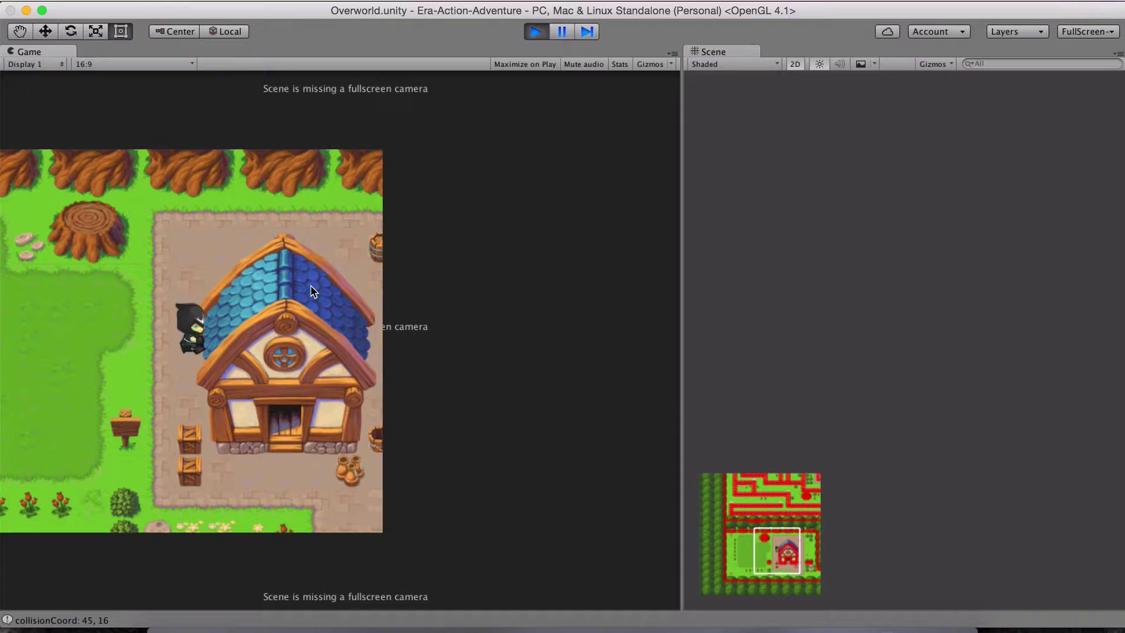
key("Left")
key("Down")
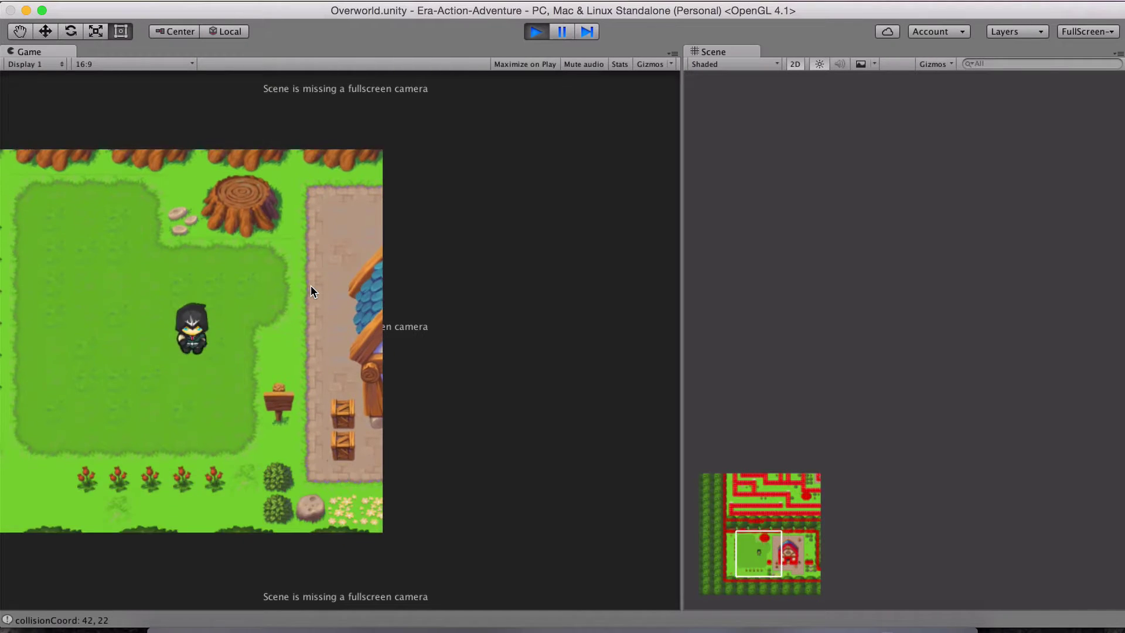
Walk the character up around the house and test collisions along the back of its blue roof.
key("Right")
key("Up")
key("Up")
key("Up")
key("Right")
key("Right")
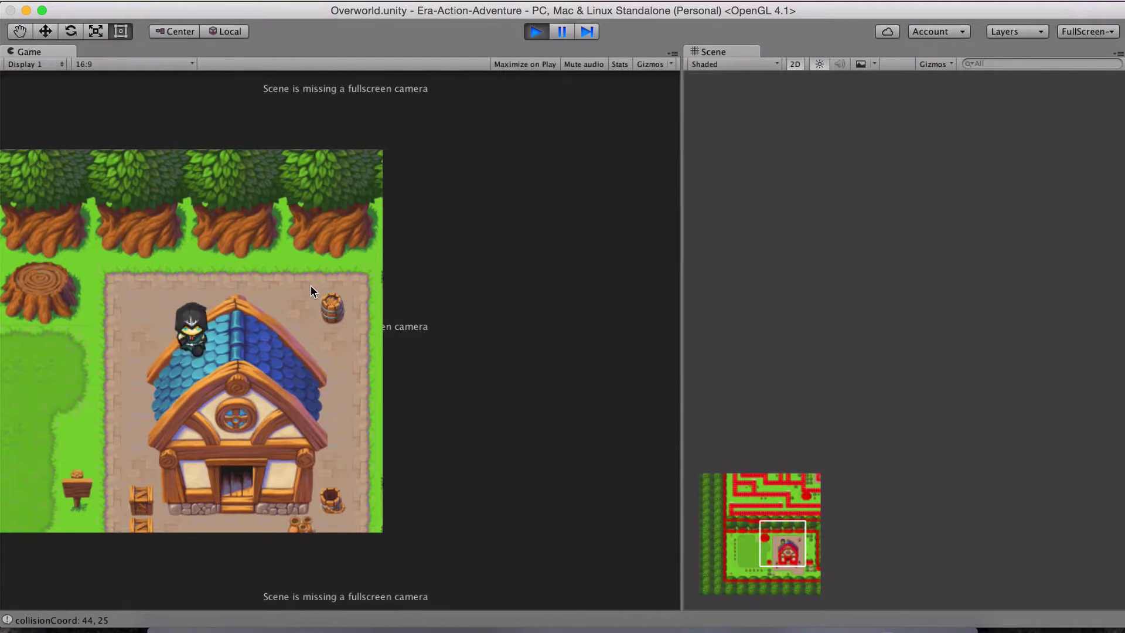
Test collisions across the back of the house's blue roof, pacing the character between its light and dark slopes.
key("Right")
key("Right")
key("Right")
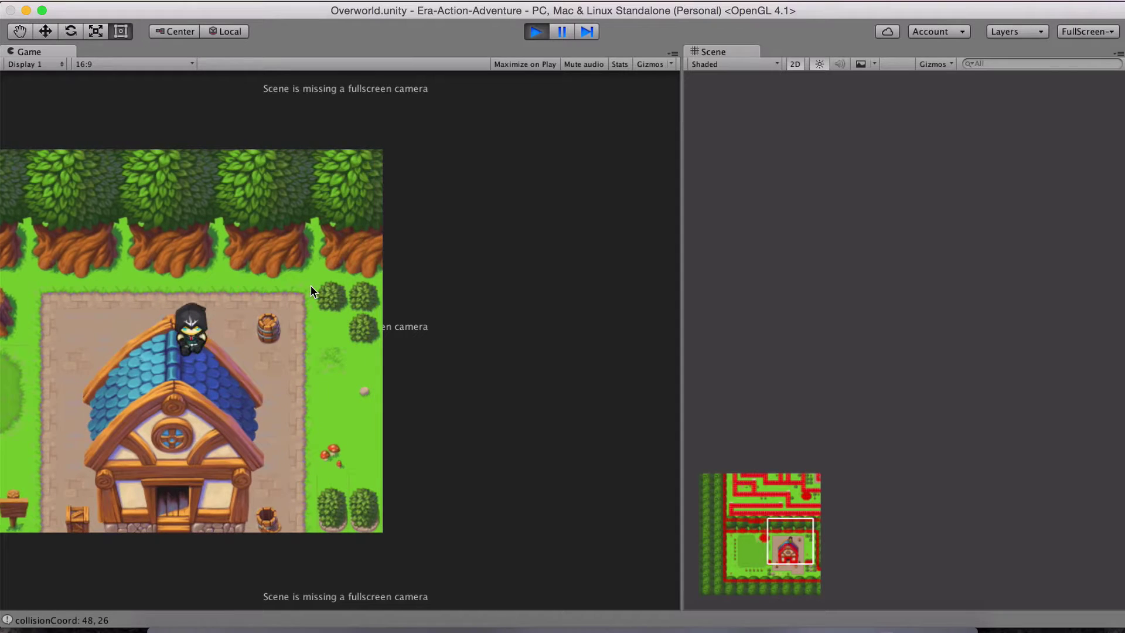
key("Left")
key("Left")
key("Left")
key("Left")
key("Right")
key("Right")
key("Right")
key("Right")
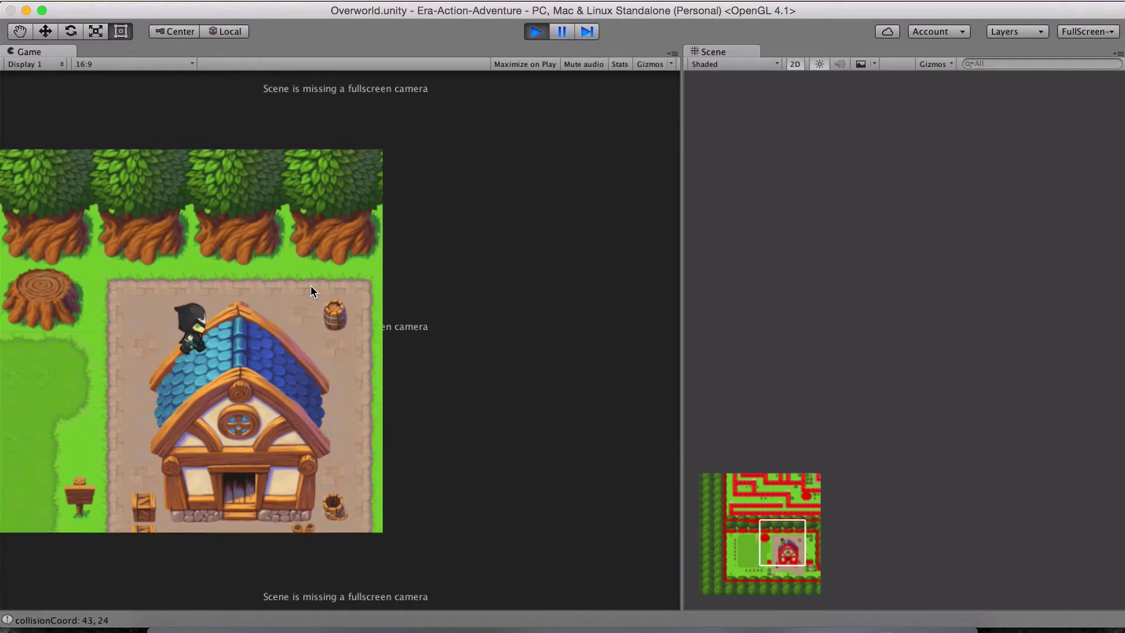
Move the character over the ridge to the dark-blue slope and test the roof edge from different directions.
key("Right")
key("Down")
key("Left")
key("Up")
key("Up")
key("Up")
key("Up")
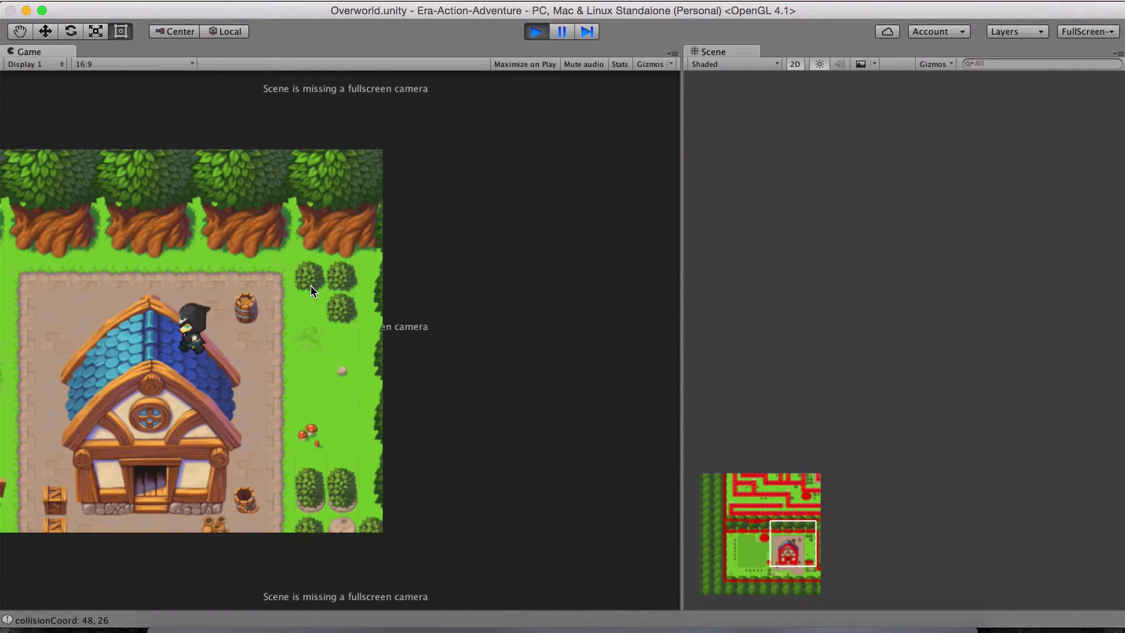
Walk the character west past the tree stump and across the grass to test the dense tree border.
key("Left")
key("Left")
key("Left")
key("Left")
key("Left")
key("Left")
key("Left")
key("Left")
key("Left")
key("Left")
key("Left")
key("Left")
key("Left")
key("Left")
key("Left")
key("Left")
key("Left")
key("Left")
key("Left")
key("Left")
key("Left")
key("Left")
key("Left")
key("Left")
key("Left")
key("Left")
key("Left")
key("Left")
key("Left")
key("Left")
key("Left")
key("Left")
key("Left")
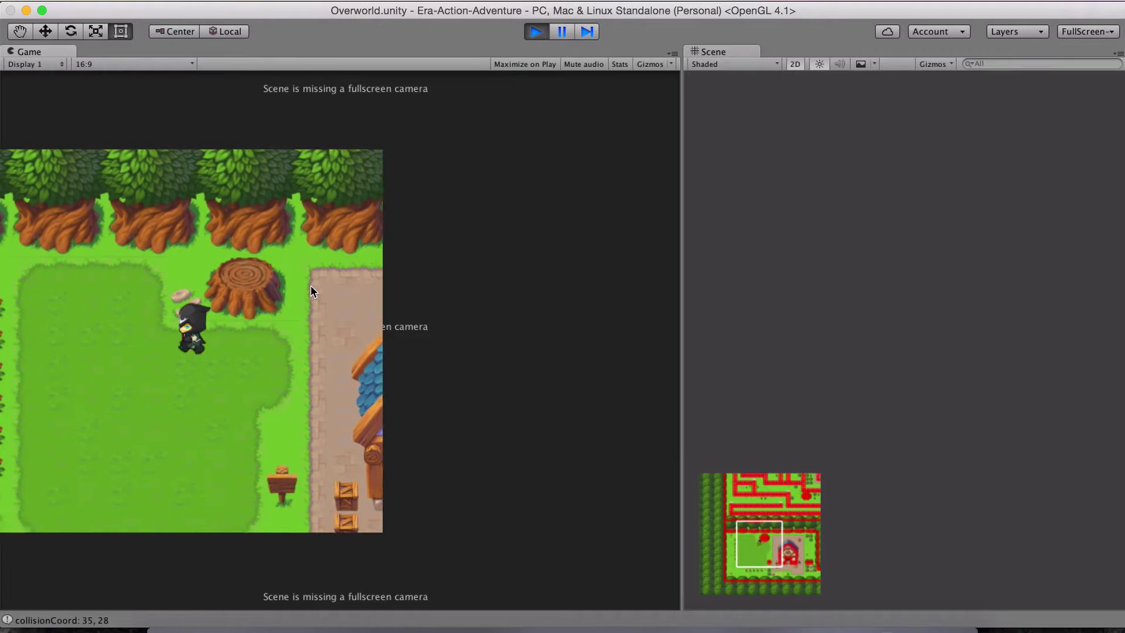
key("Down")
key("Down")
key("Down")
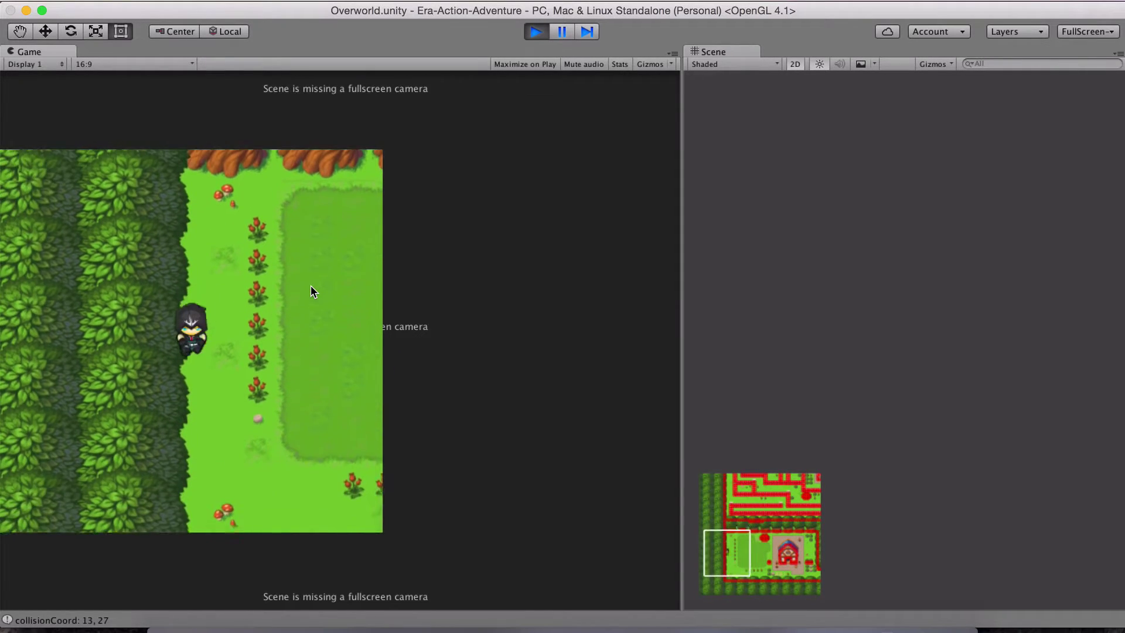
Walk the character east onto the dark grass patch and around to its lower corner between the flower rows.
key("Right")
key("Up")
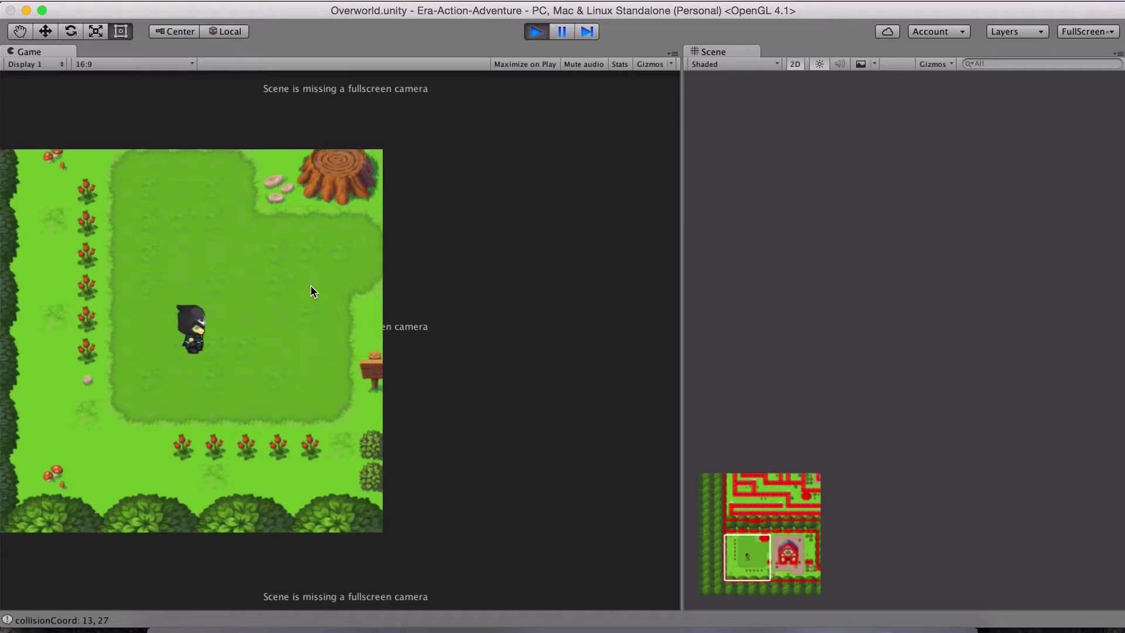
key("Down")
key("Up")
key("Left")
key("Down")
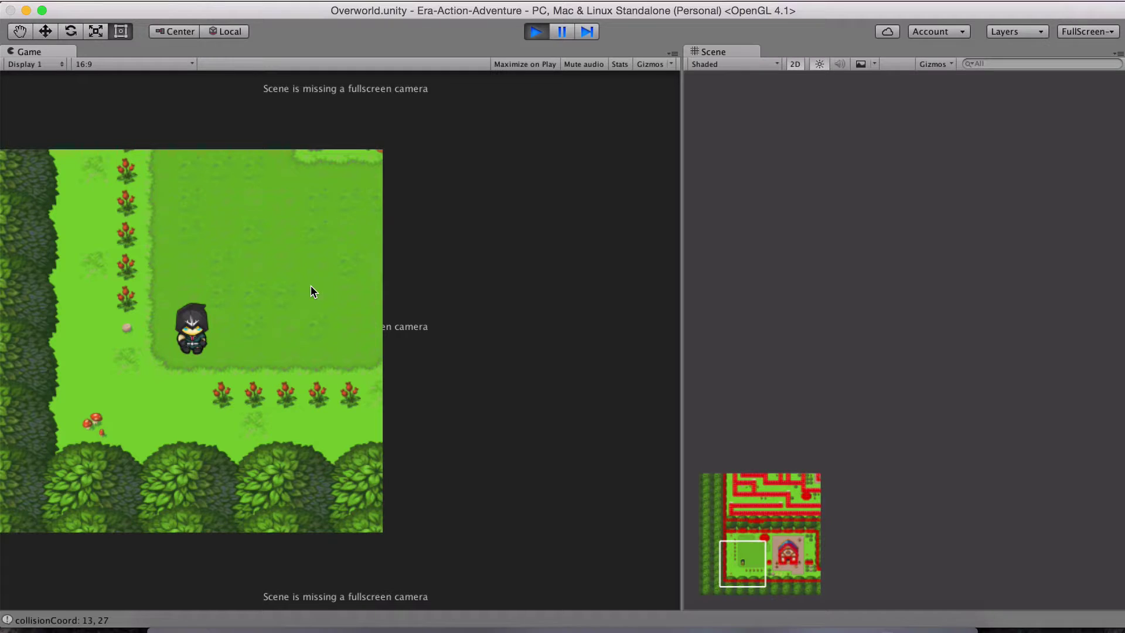
Test collisions along the lower tree border, moving the character east to the flowers in front of the house.
key("Down")
key("Right")
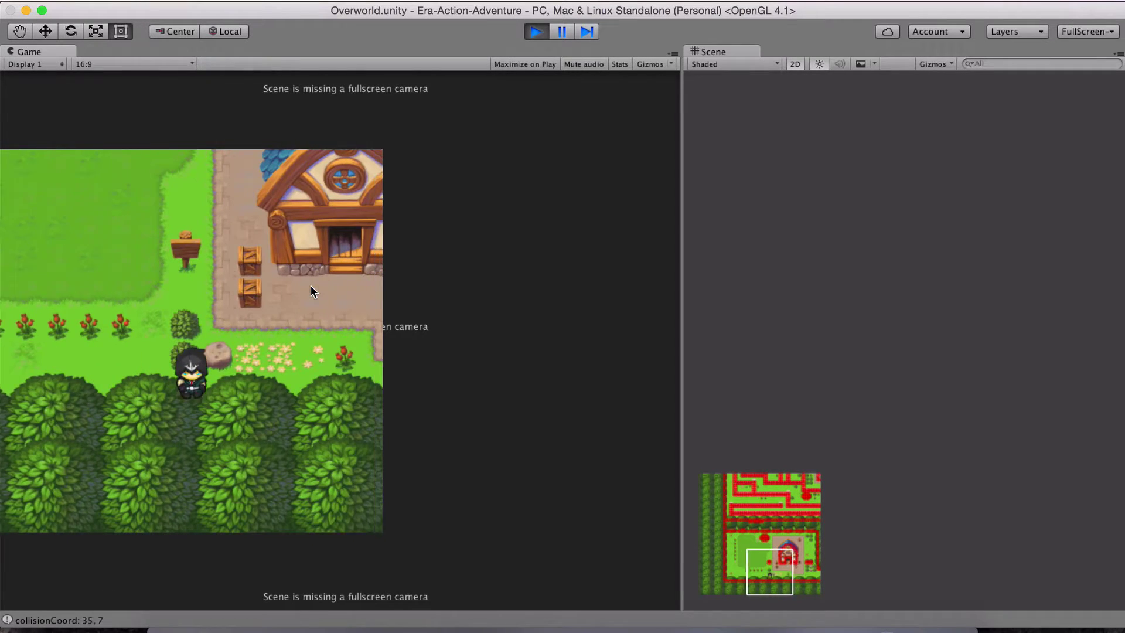
key("Right")
key("Up")
key("Left")
key("Down")
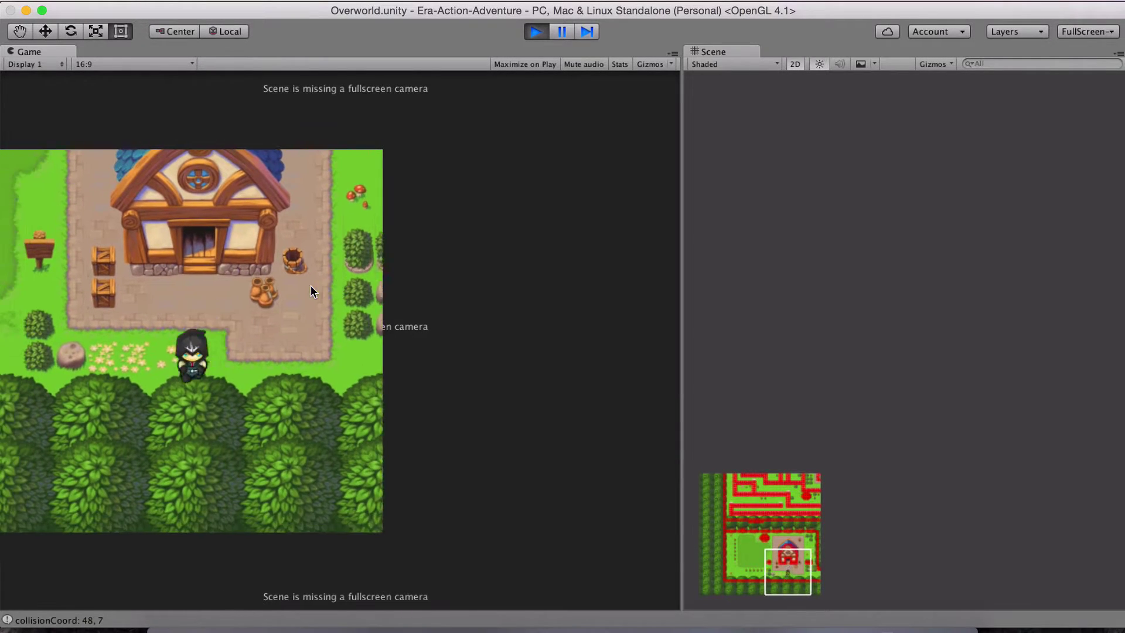
Test the lower and western tree borders up to the row of trunks, returning to the dark grass patch.
key("Left")
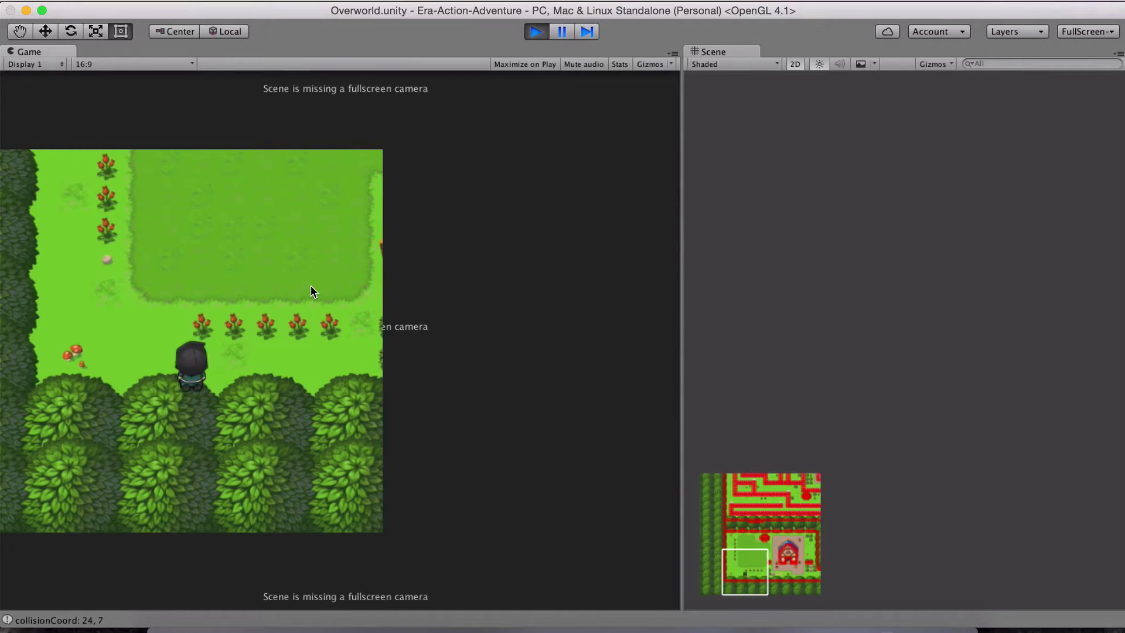
key("Up")
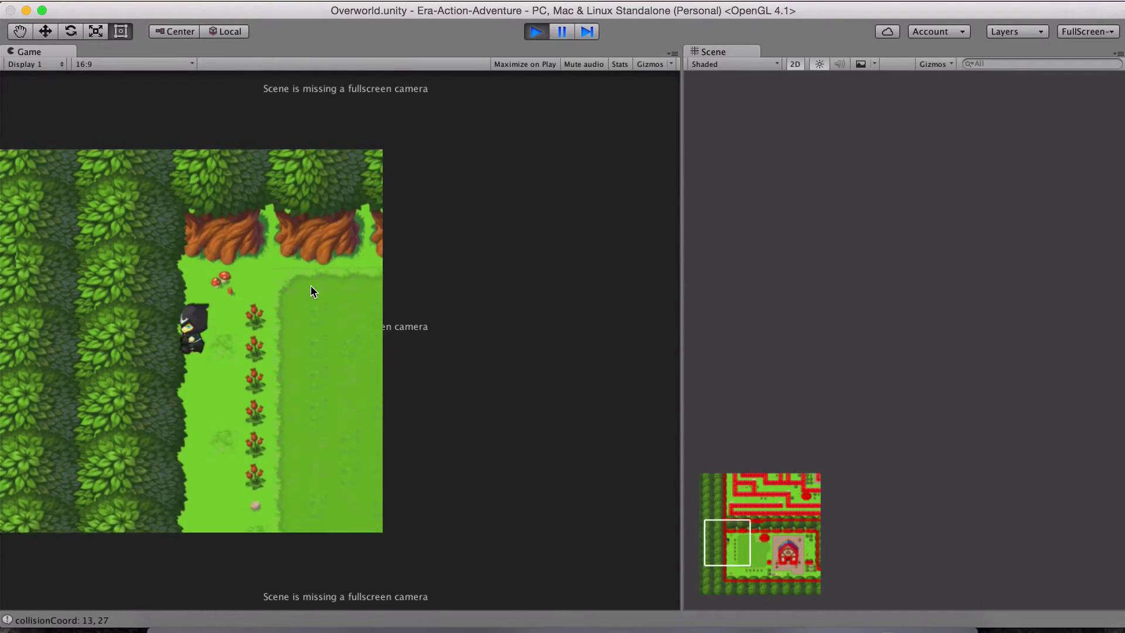
key("Right")
key("Up")
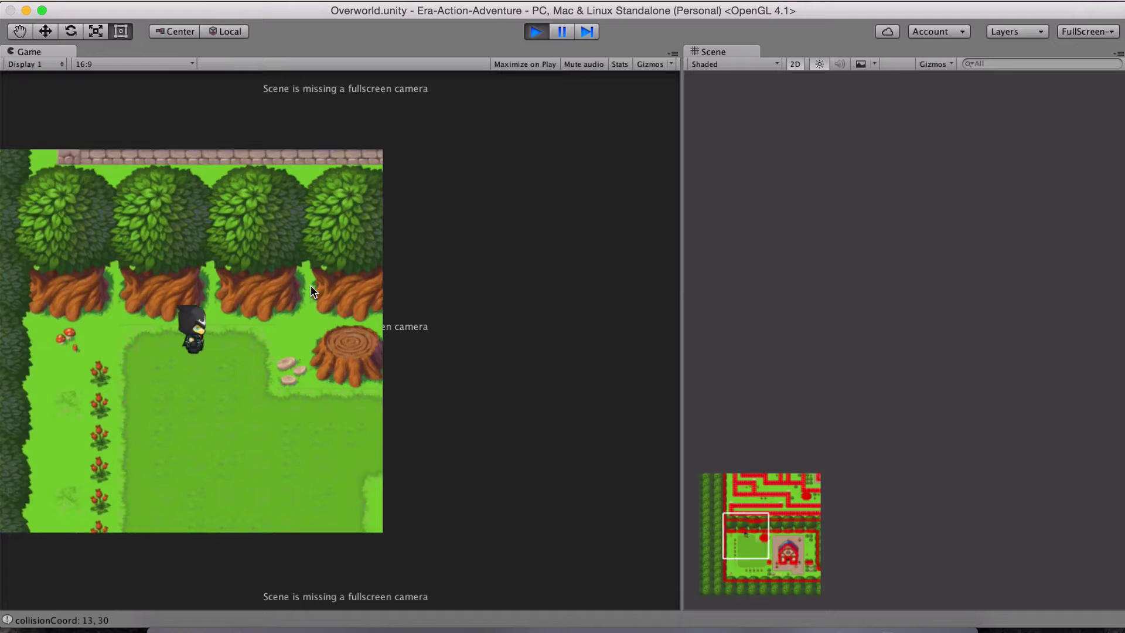
key("Left")
key("Down")
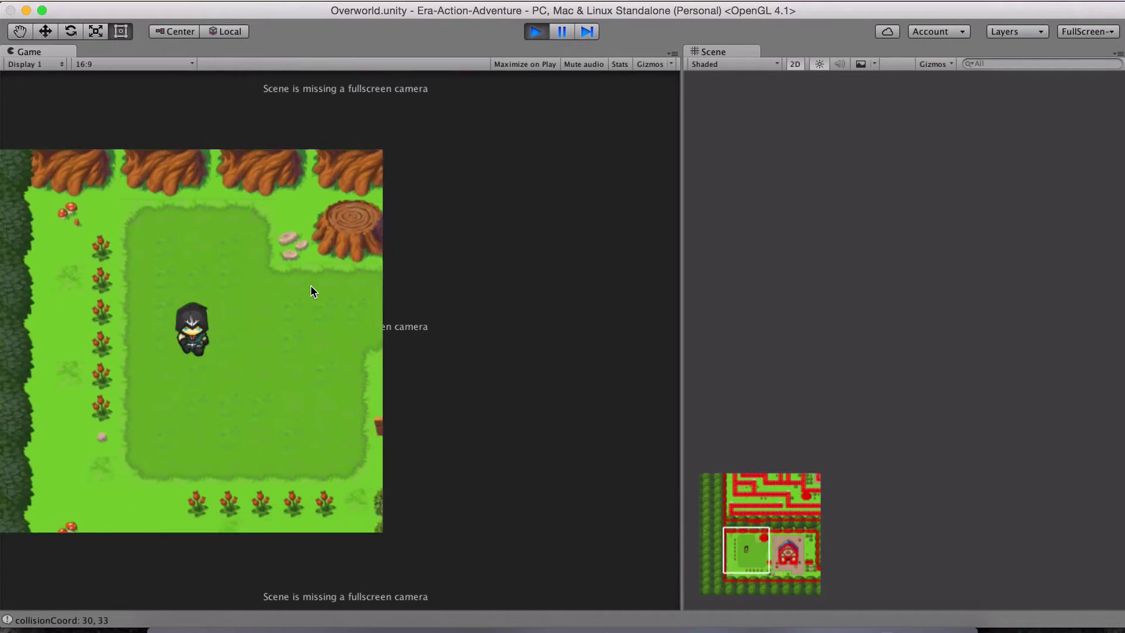
Test the lower border again, walking the character to the crates and back to the western tree wall.
key("Right")
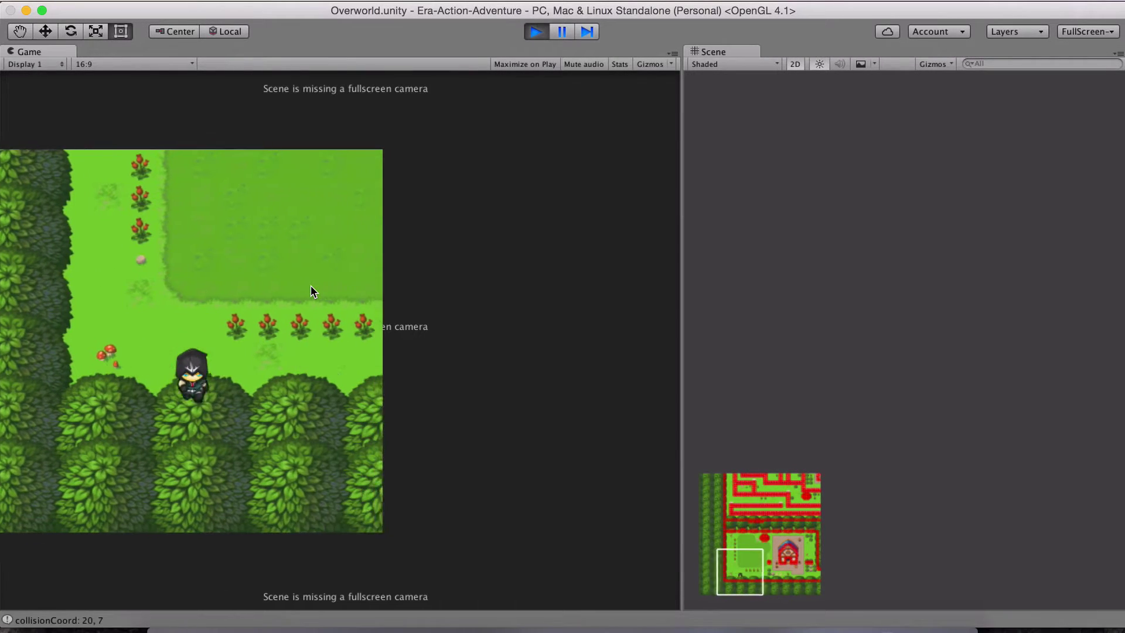
key("Left")
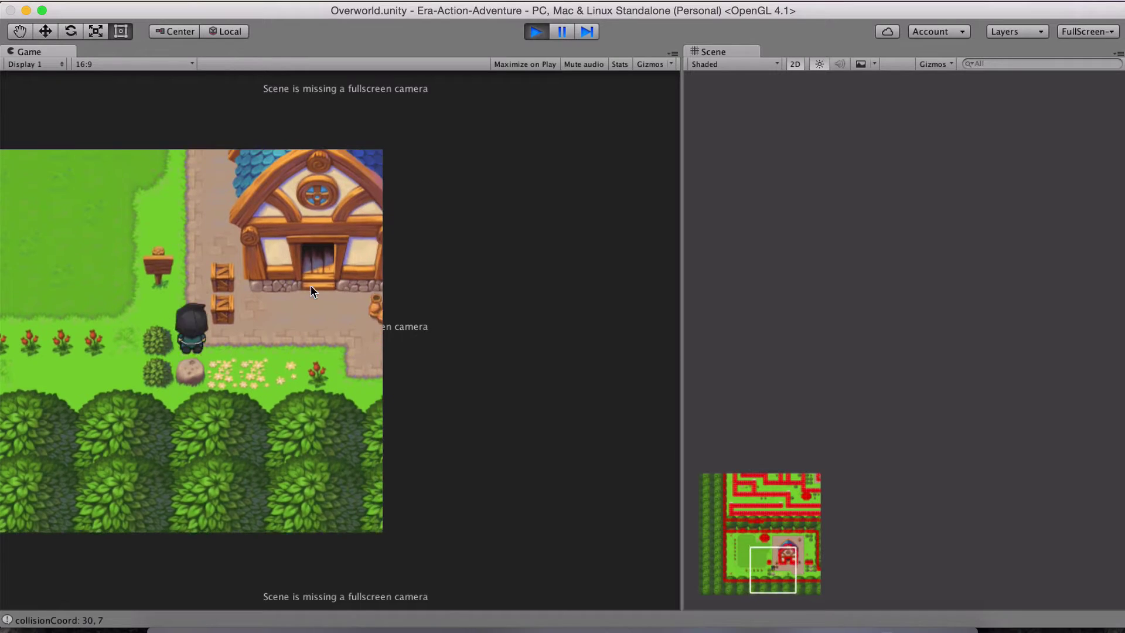
key("Down")
key("Left")
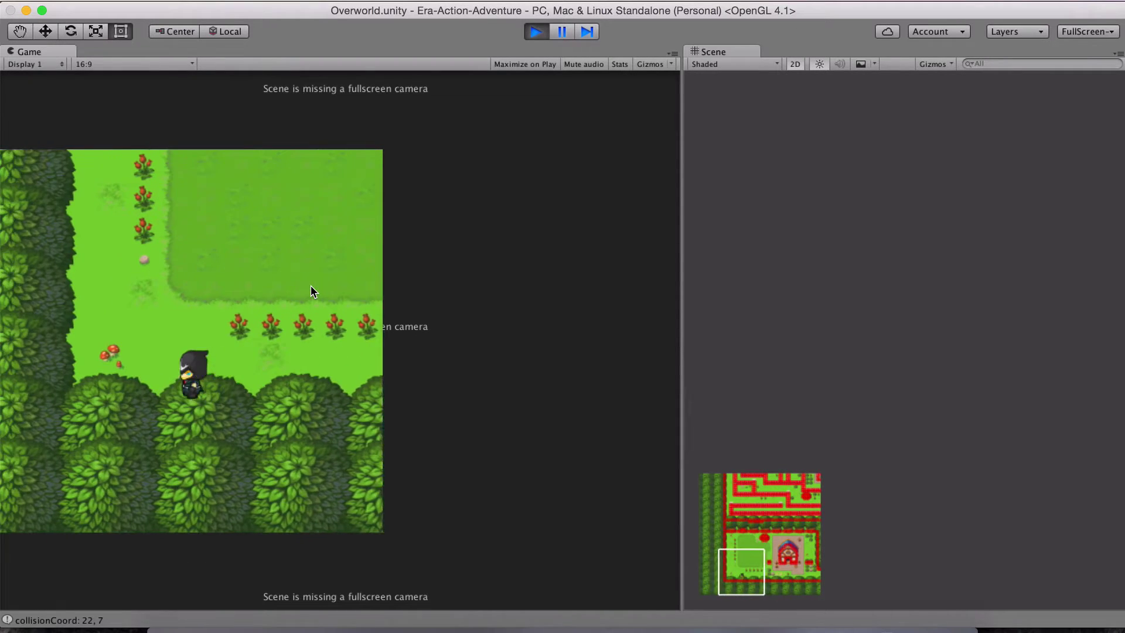
key("Up")
key("Down")
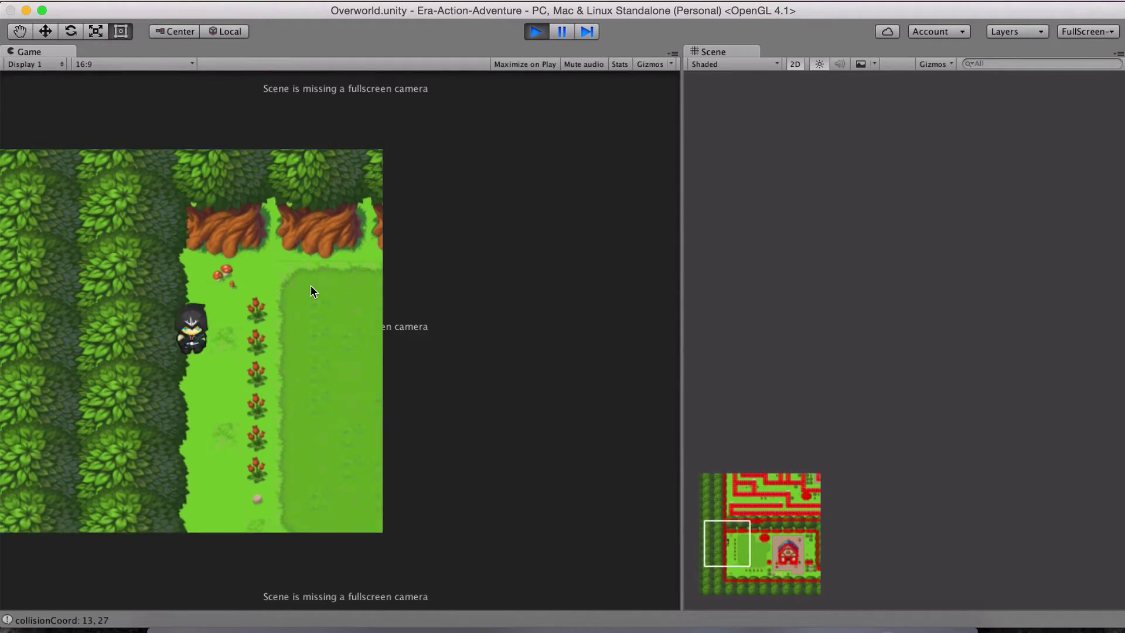
Walk the character east past the house into the neighbouring map section, stopping at the cliff's wooden stairs.
key("Right")
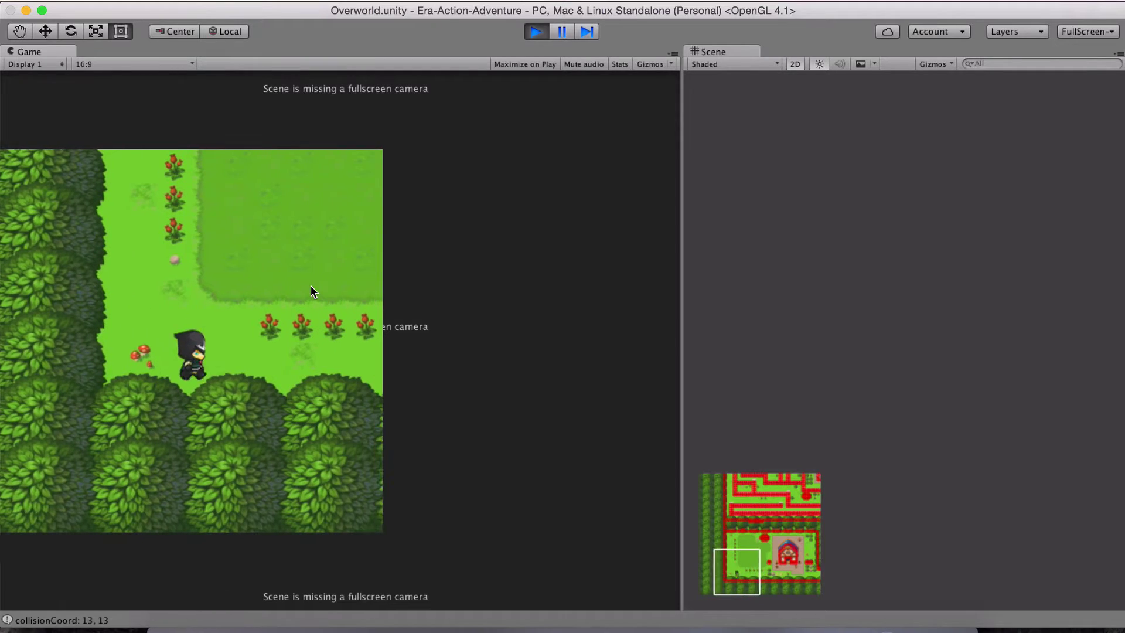
key("Right")
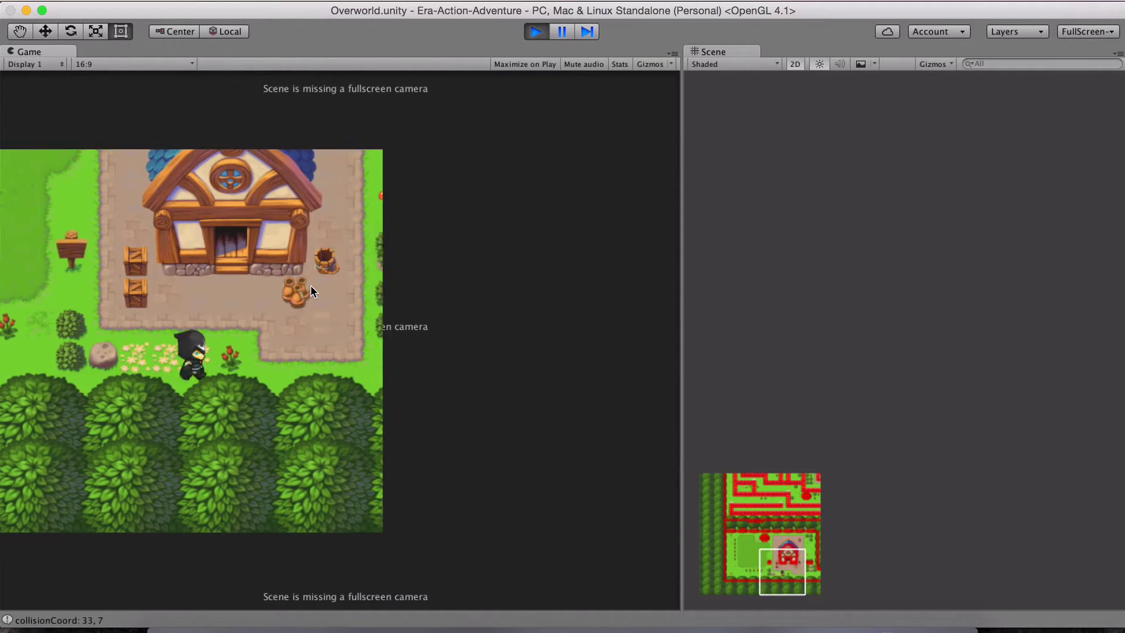
key("Right")
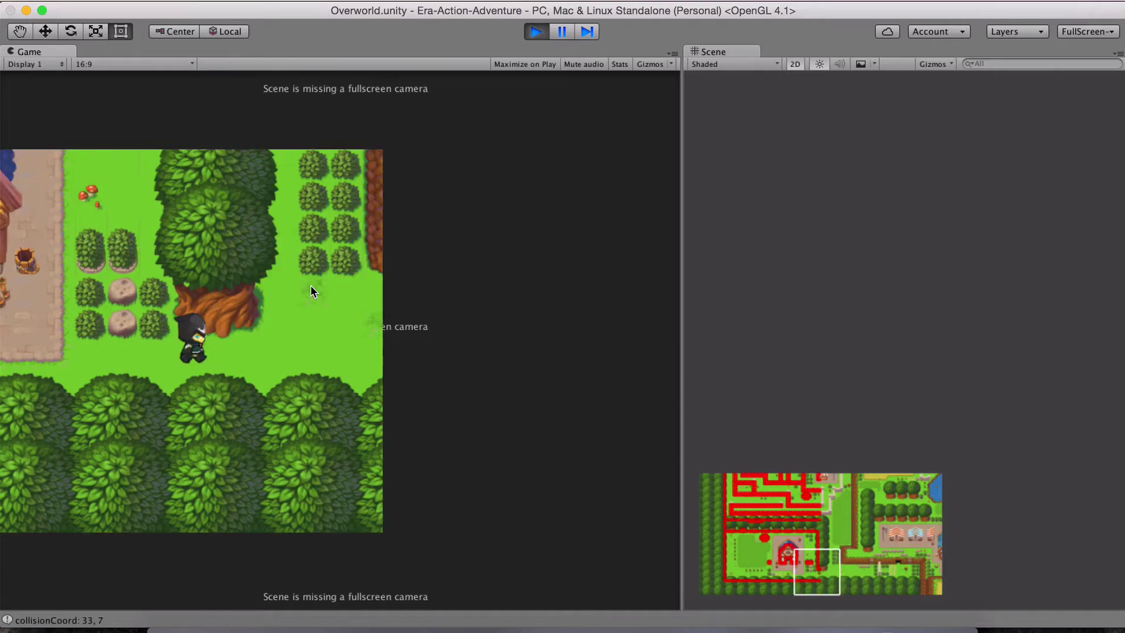
key("Right")
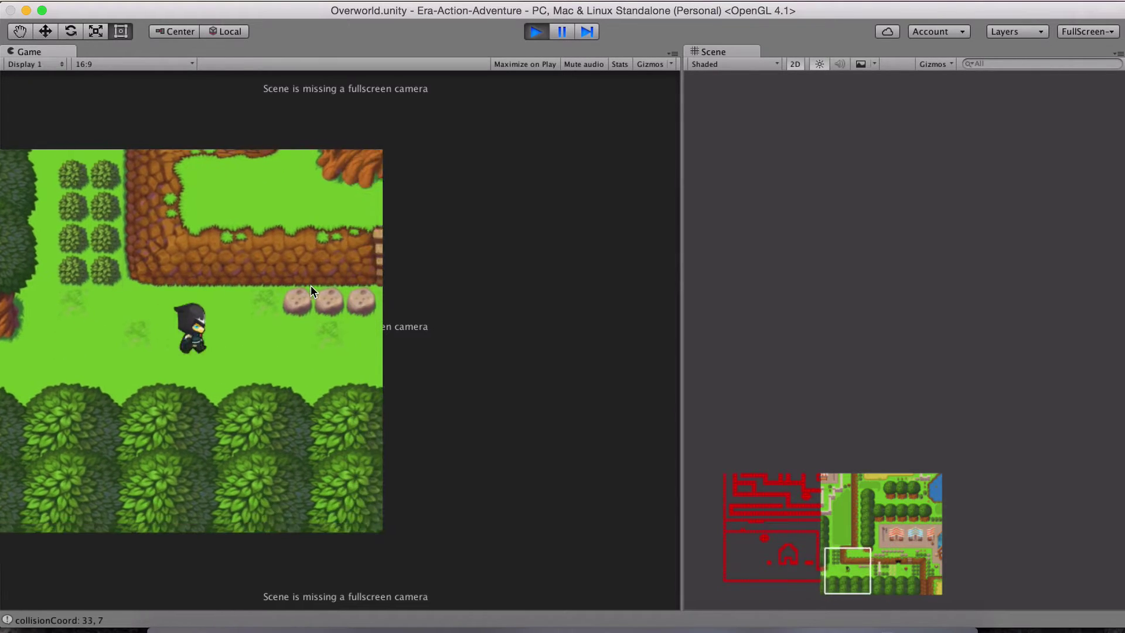
key("Right")
key("Up")
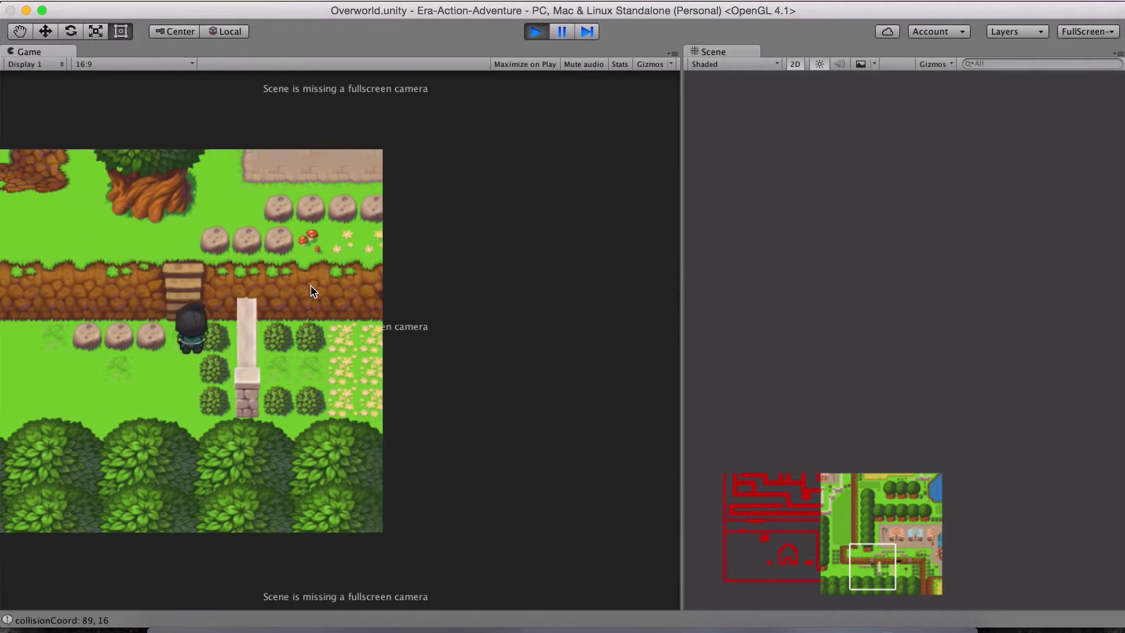
Take the character up the stairs, around the striped market stalls and east past the long blue-roofed building.
key("Right")
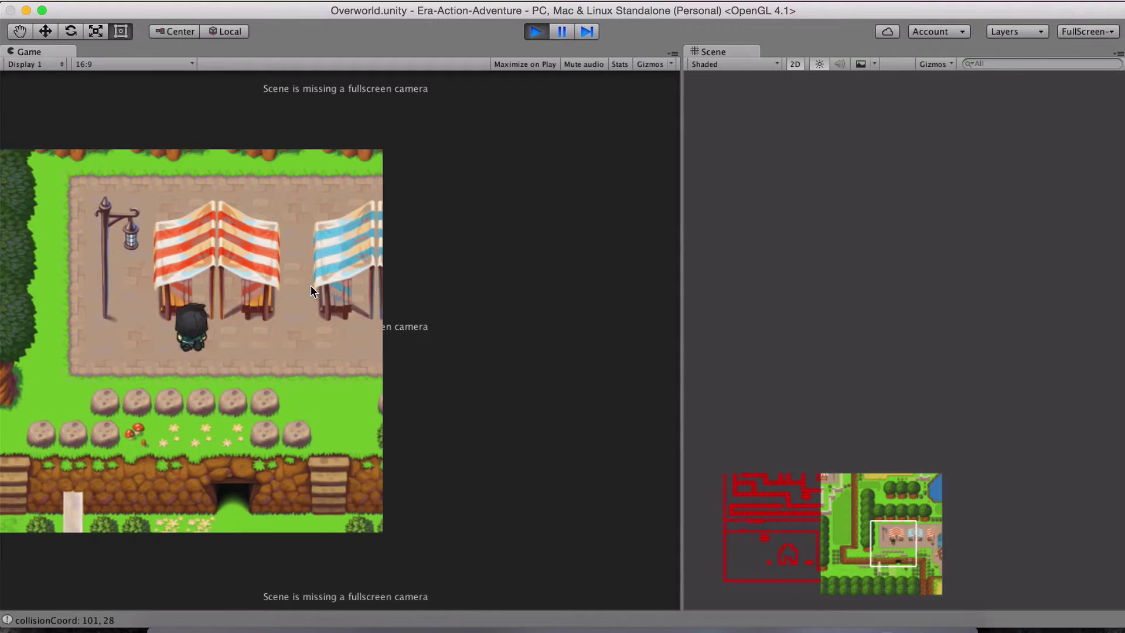
key("Up")
key("Right")
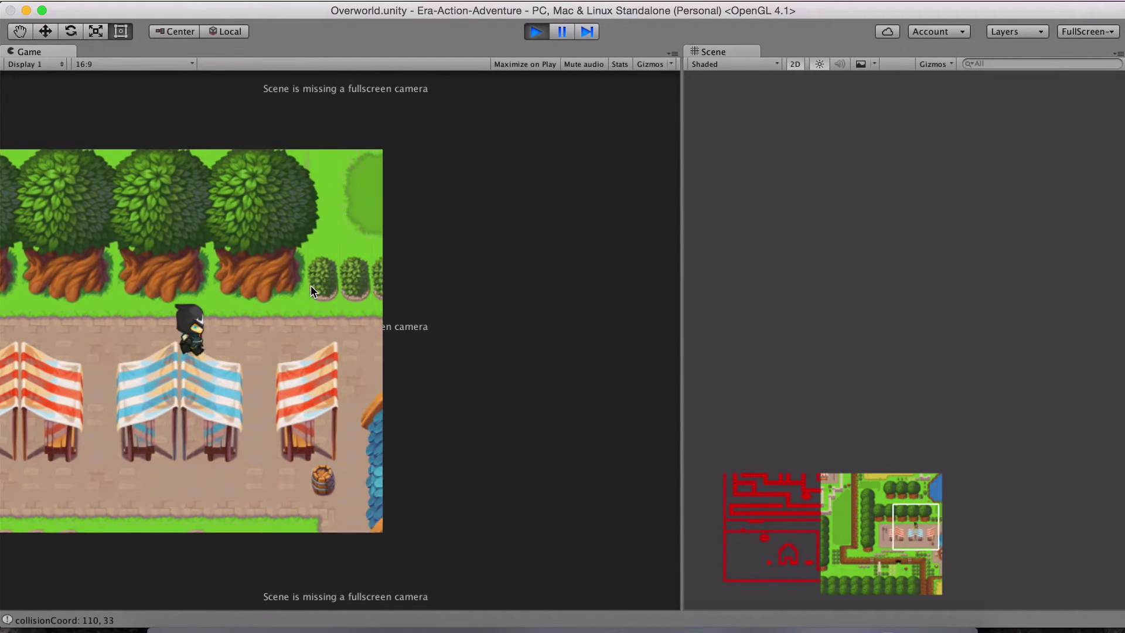
key("Right")
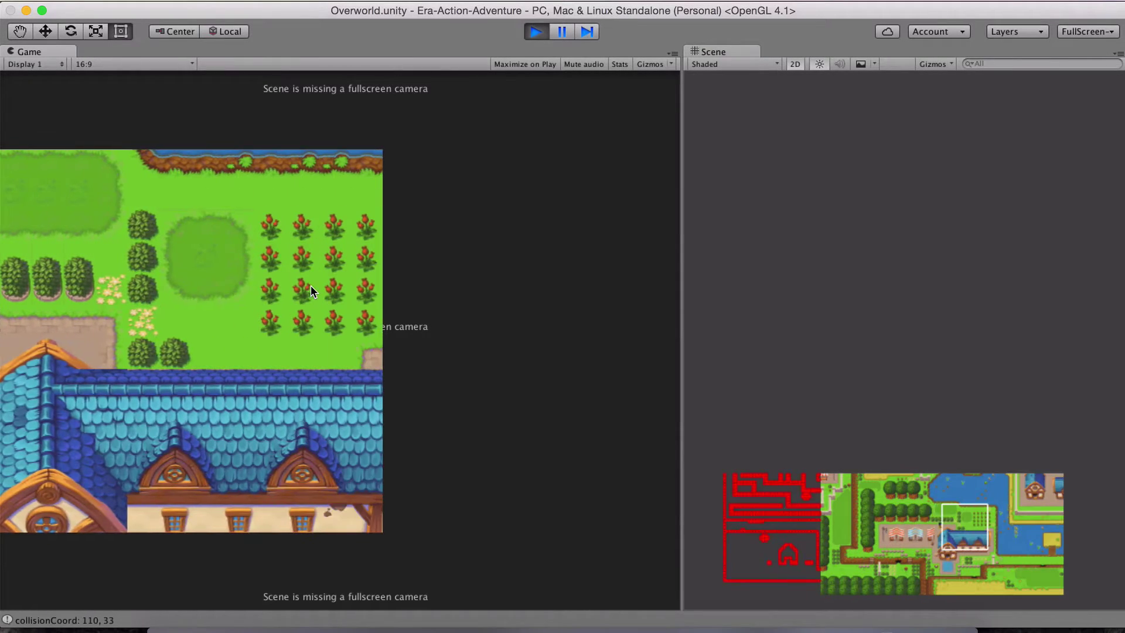
Walk the character up to the lake shore and move back and forth along the bank above the flower garden.
key("Up")
key("Up")
key("Left")
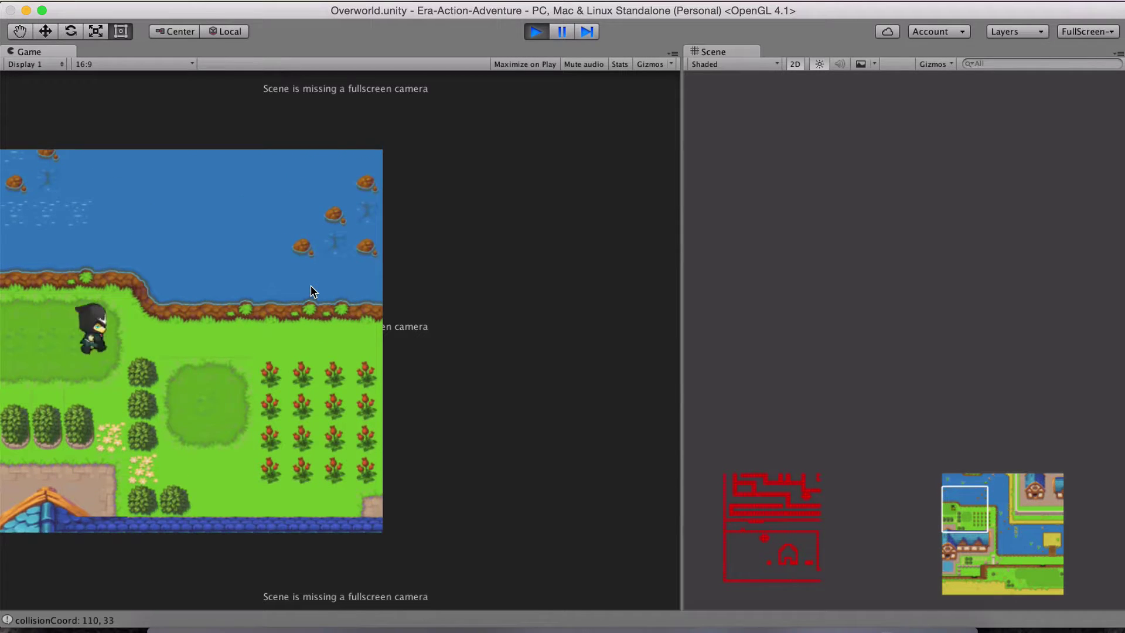
key("Right")
key("Down")
key("Right")
key("Left")
key("Up")
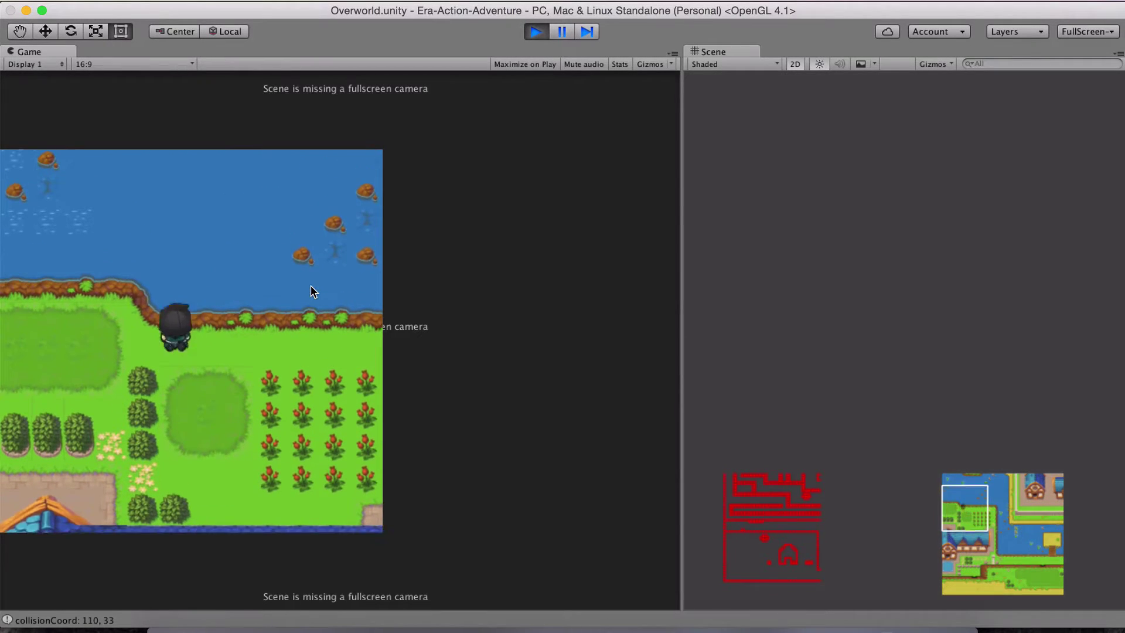
Walk the character west between the two tree rows, around the upper row and along its treetops.
key("Left")
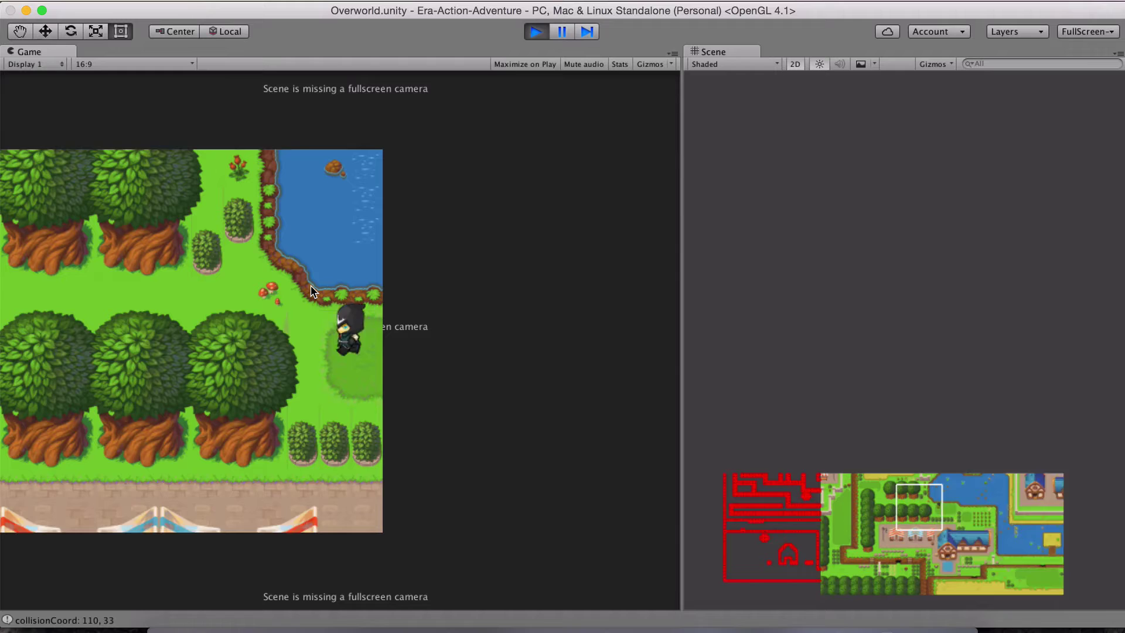
key("Left")
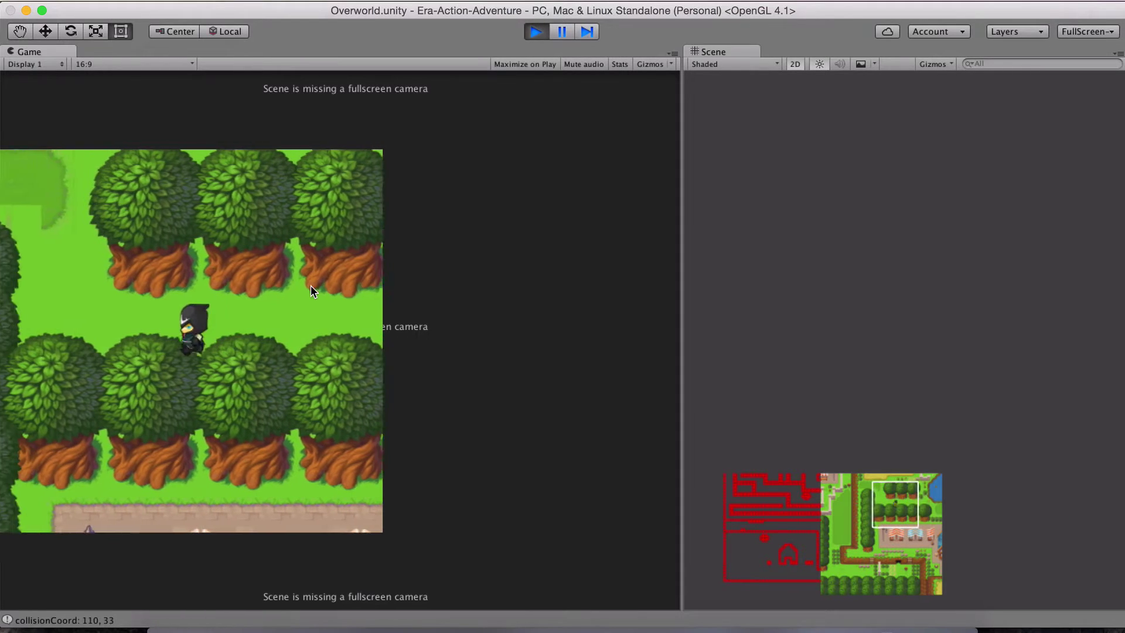
key("Up")
key("Up")
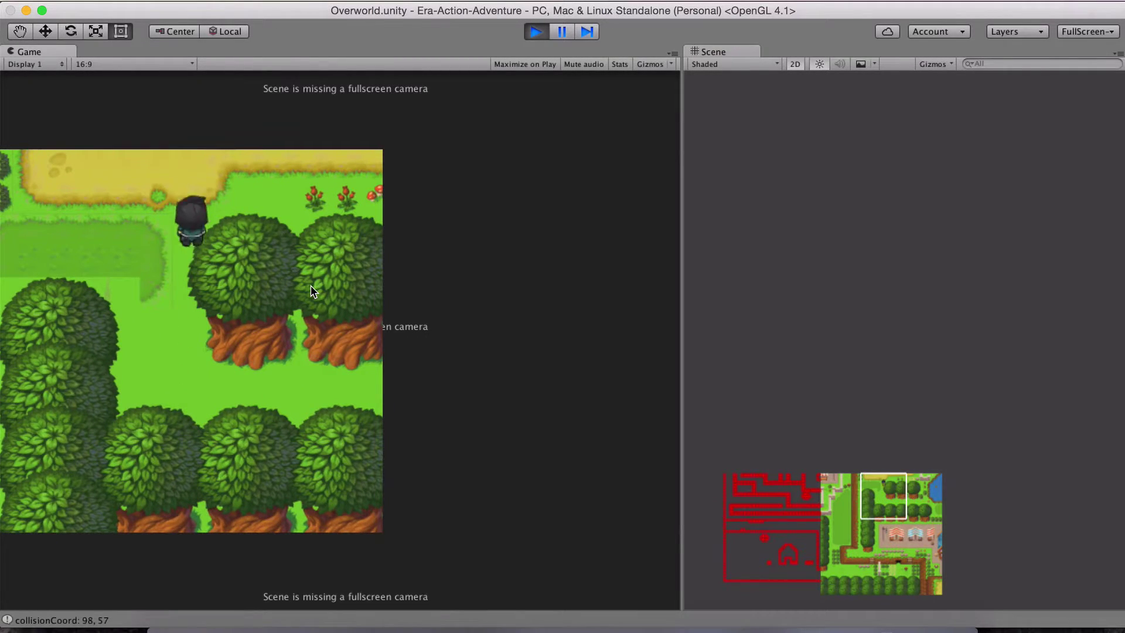
key("Right")
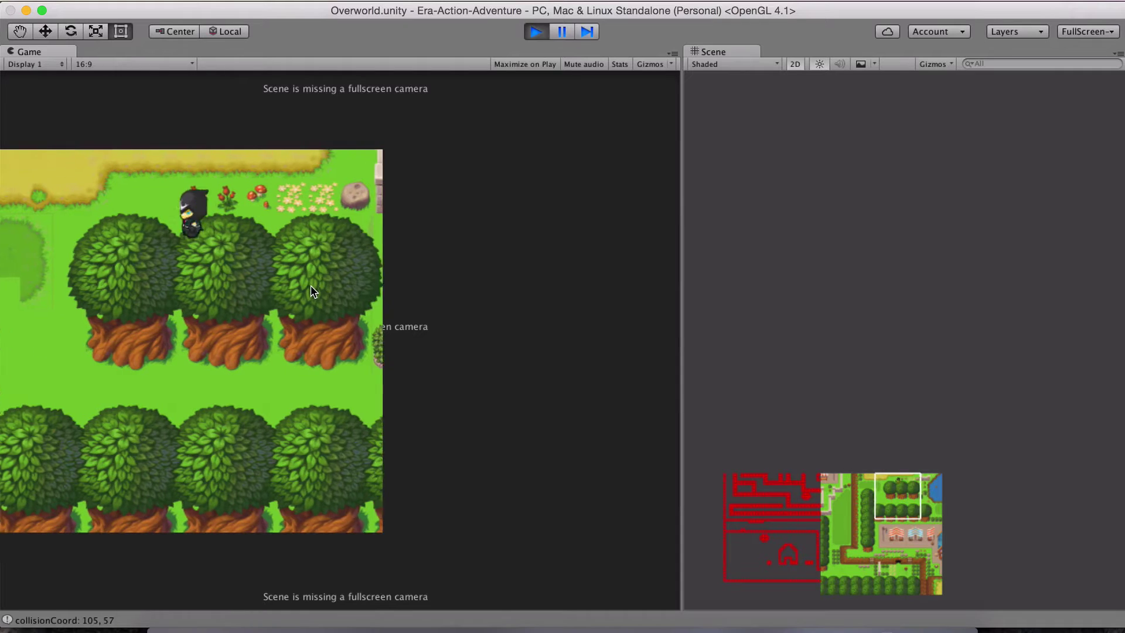
Explore the yellow path up to the blue-roofed house and bring the character back down beside the stone wall.
key("Right")
key("Up")
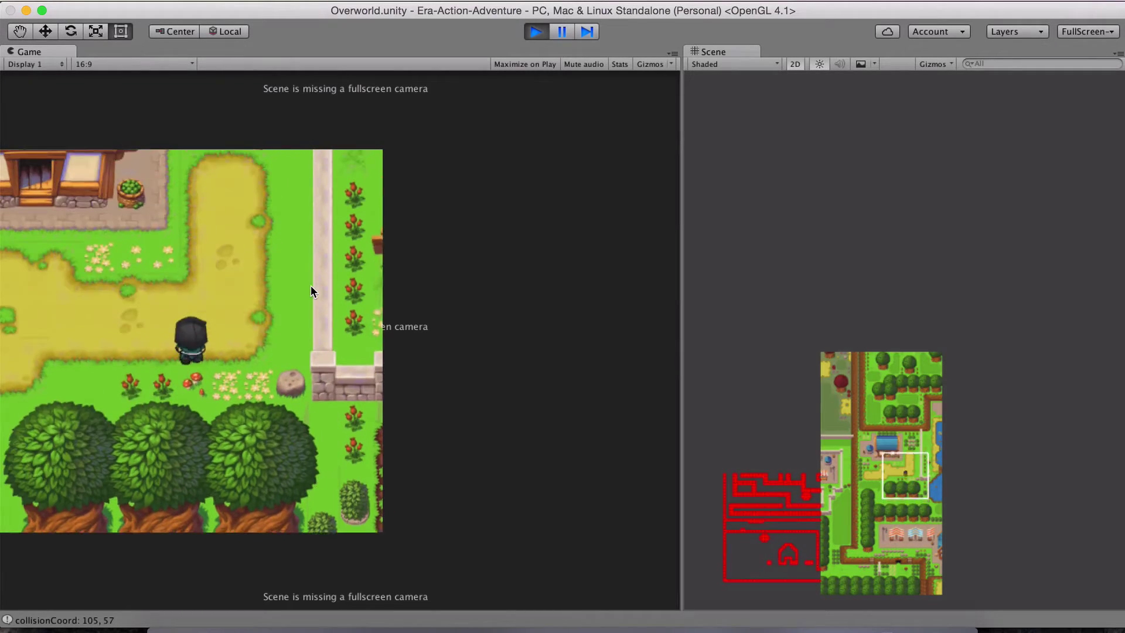
key("Up")
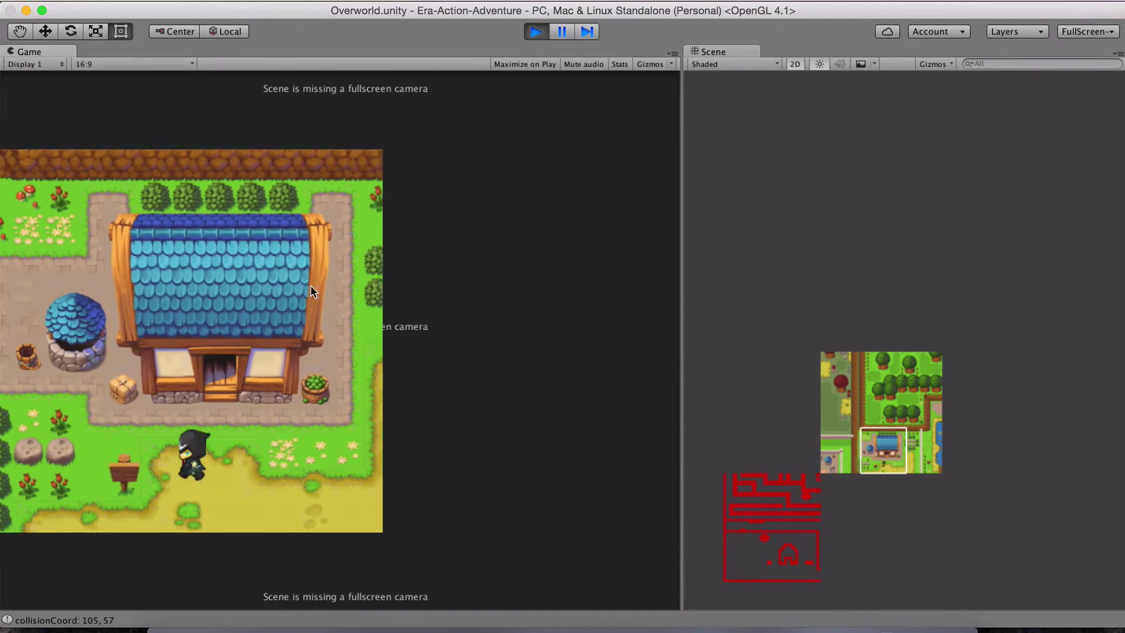
key("Right")
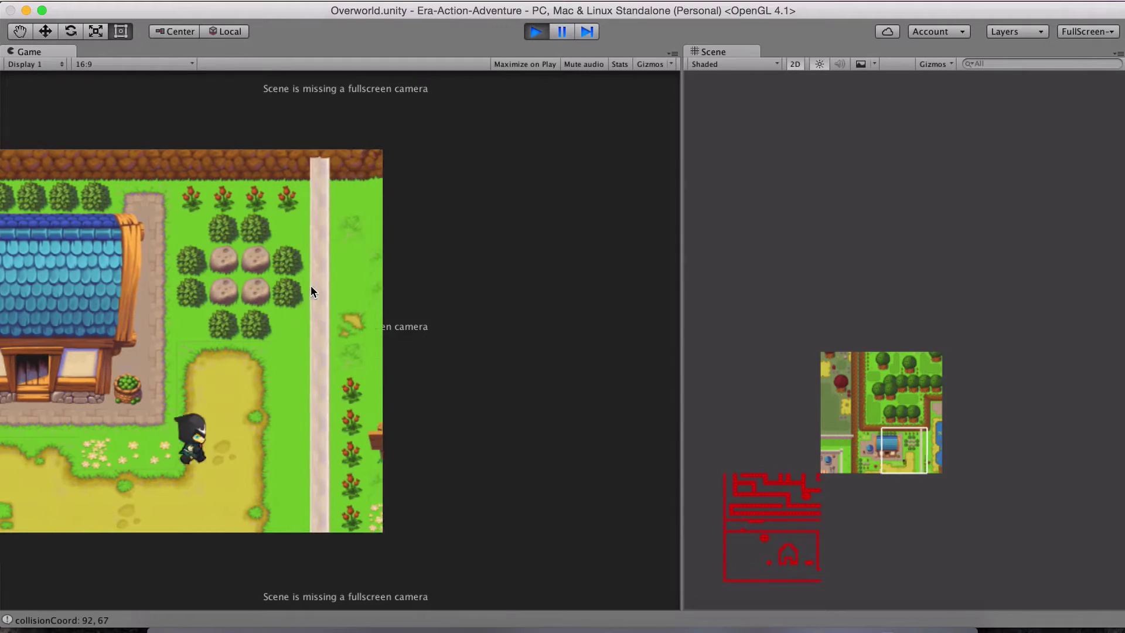
key("Right")
key("Down")
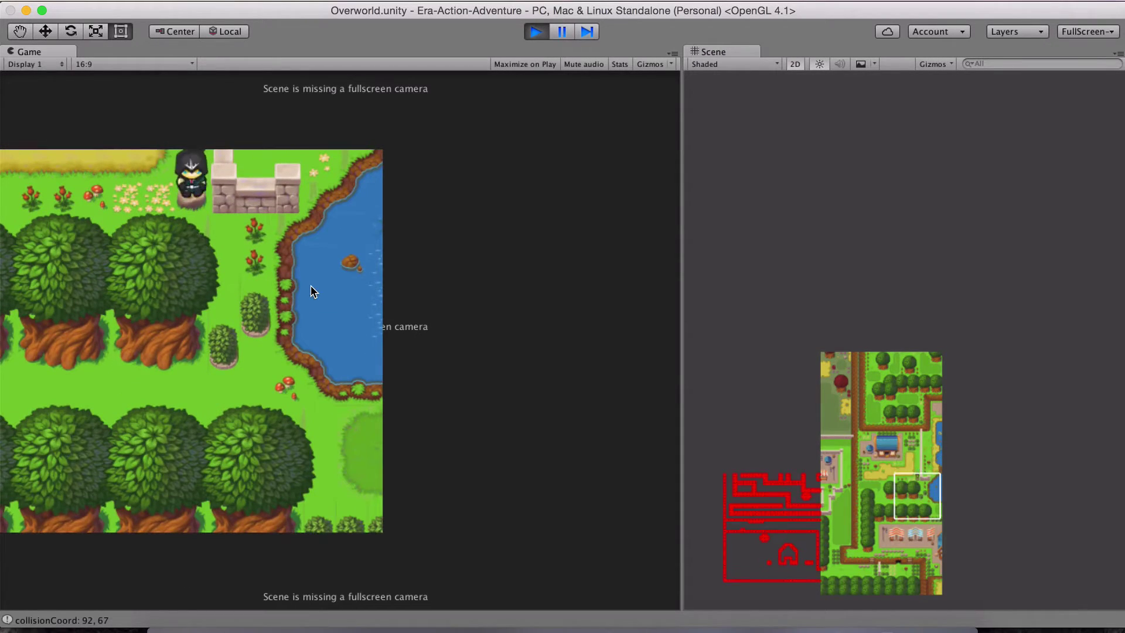
Walk the character down to the lake bank, back west along the upper tree row and around into the gap between the rows.
key("Down")
key("Right")
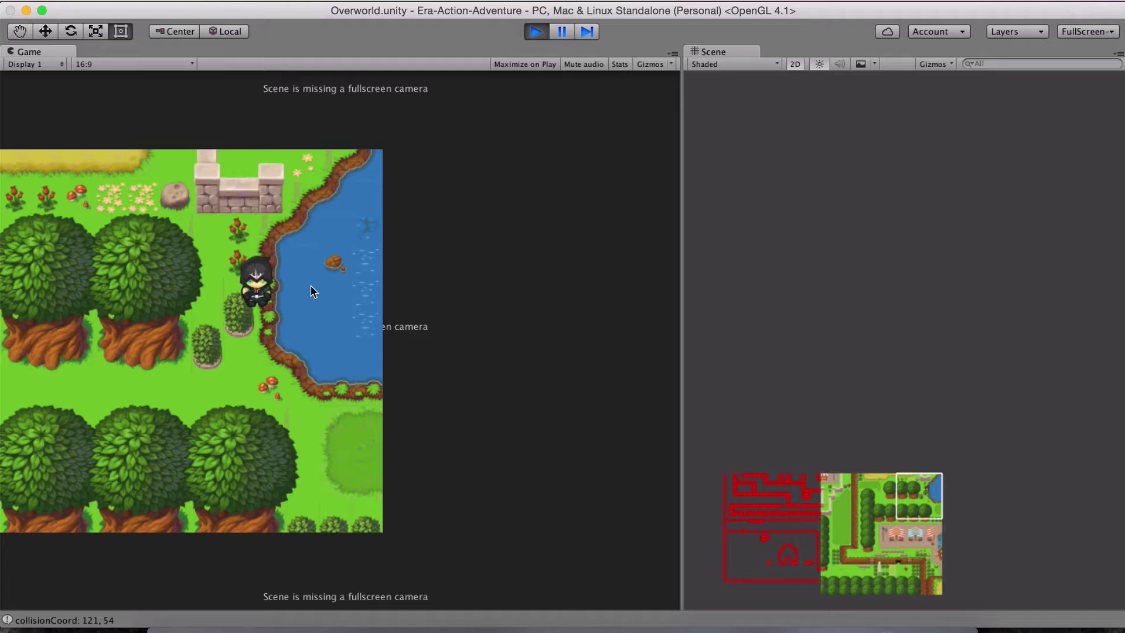
key("Left")
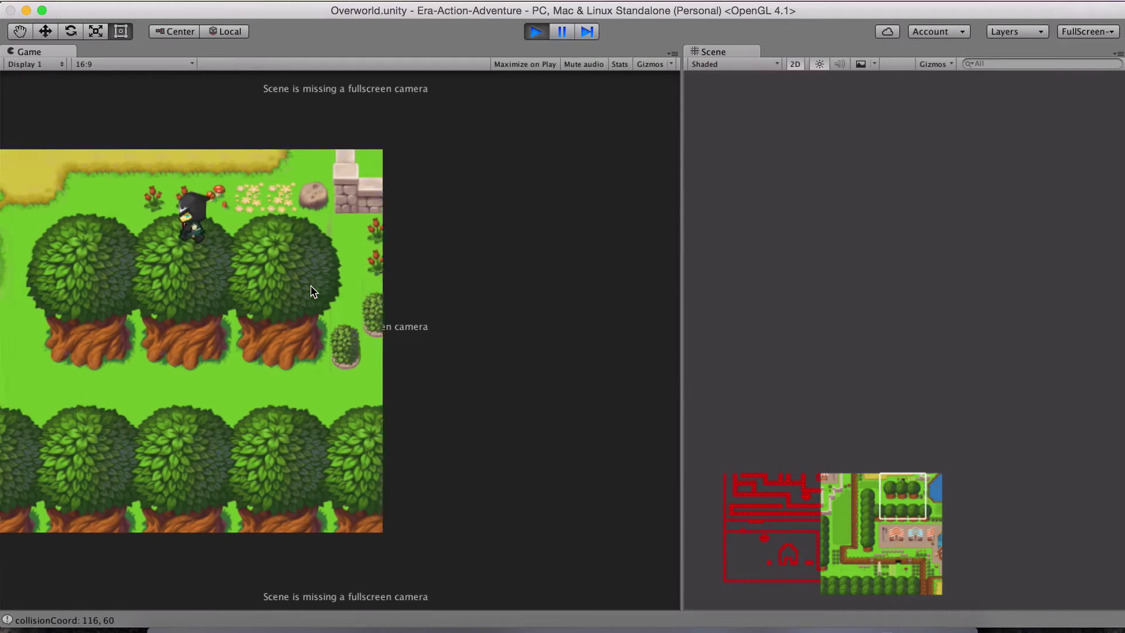
key("Down")
key("Right")
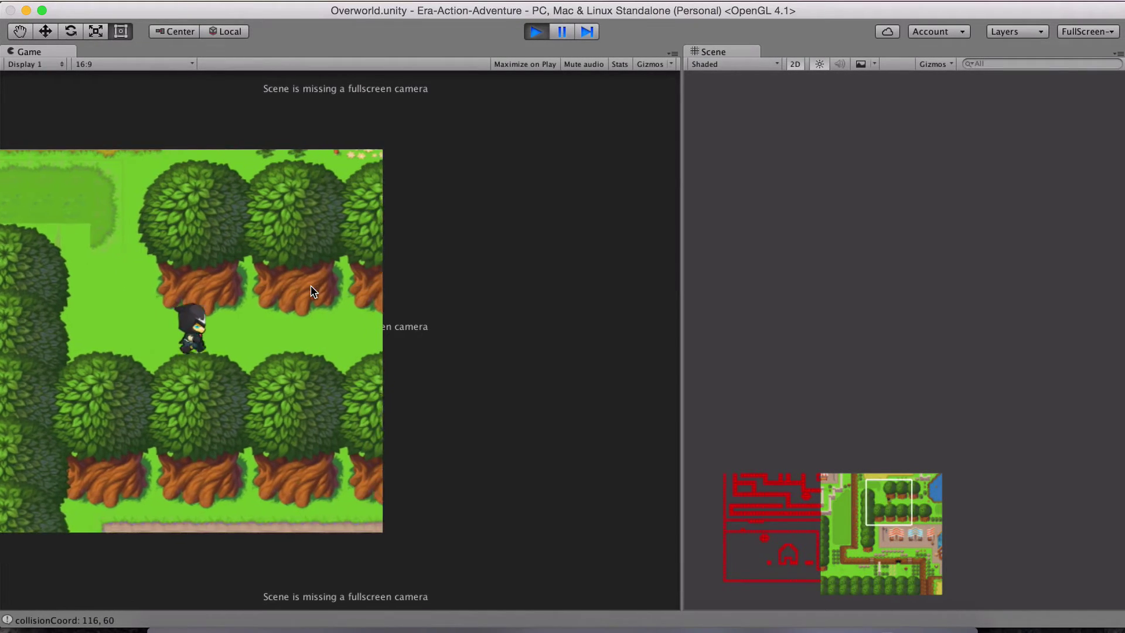
Walk the character east between the tree rows, below the lake and through the red flower garden to its eastern edge.
key("Right")
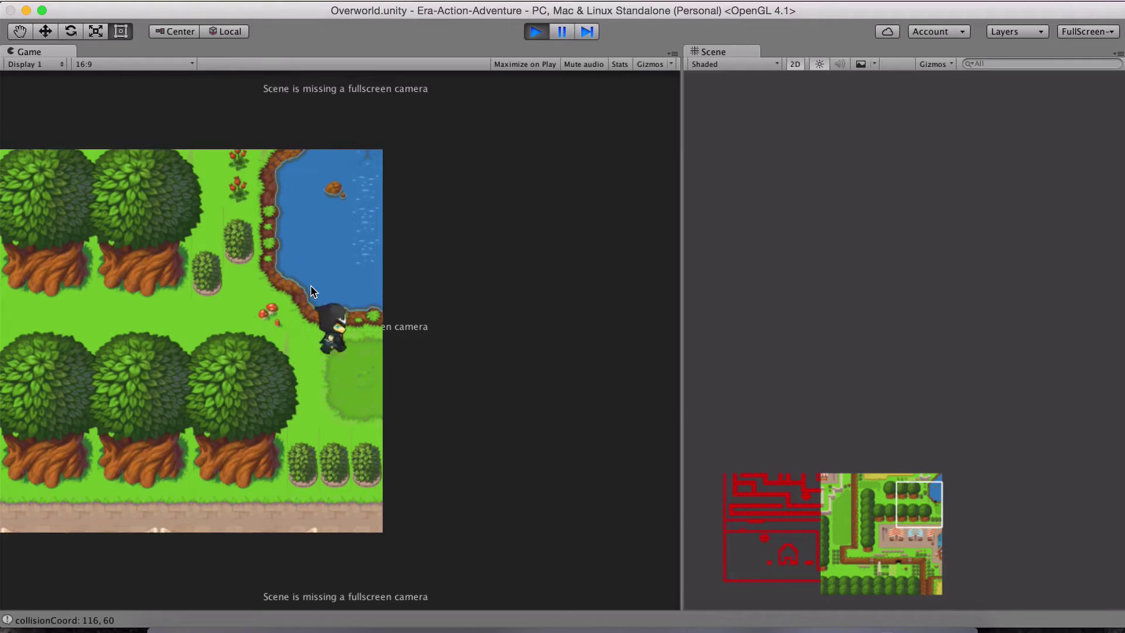
key("Right")
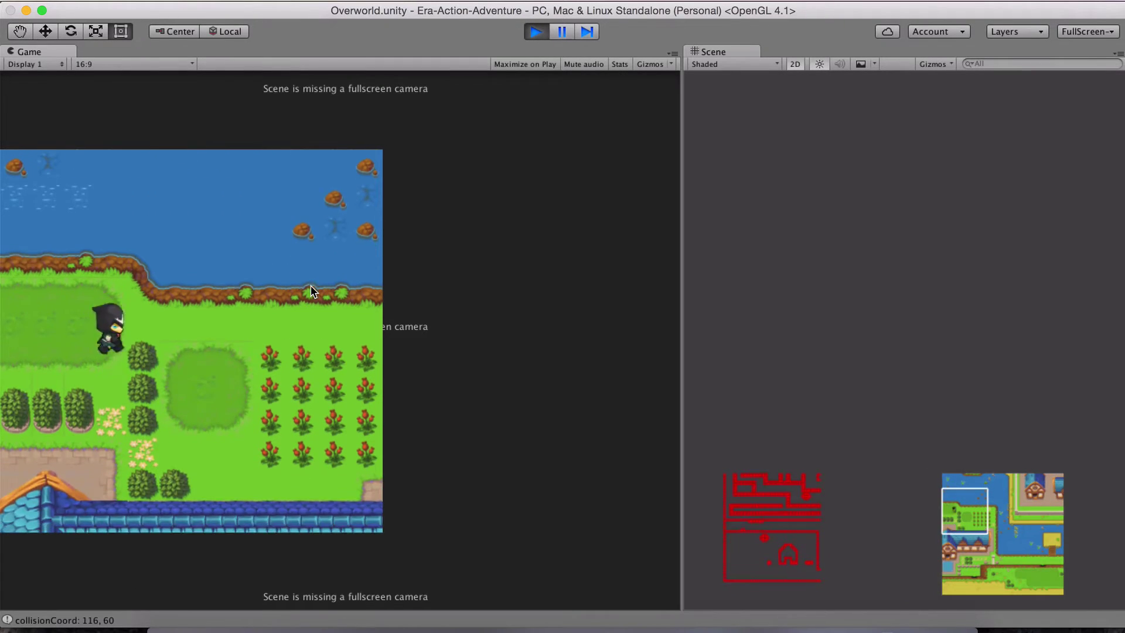
key("Right")
key("Down")
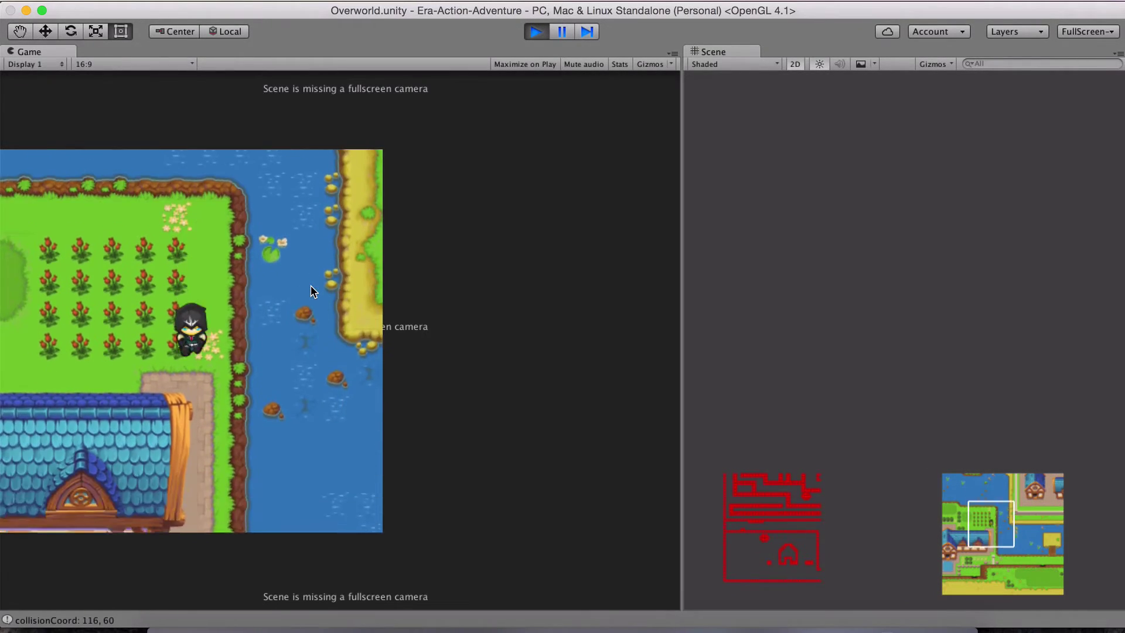
Take the character east along the grassy strip below the river, back toward the wooden bridge and past the signpost.
key("Right")
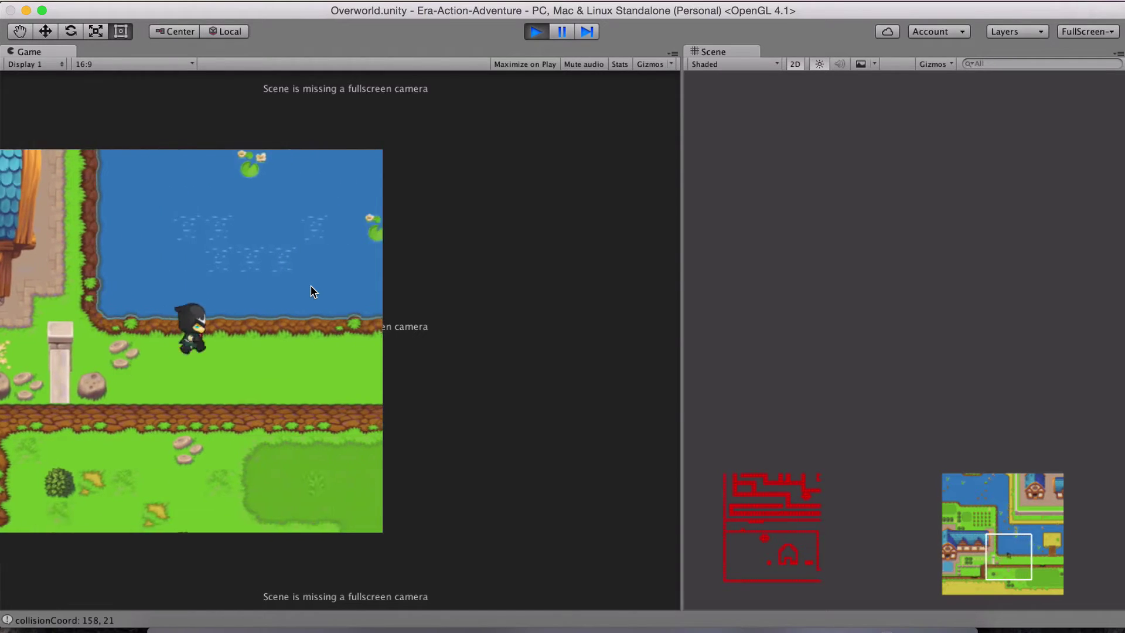
key("Right")
key("Right")
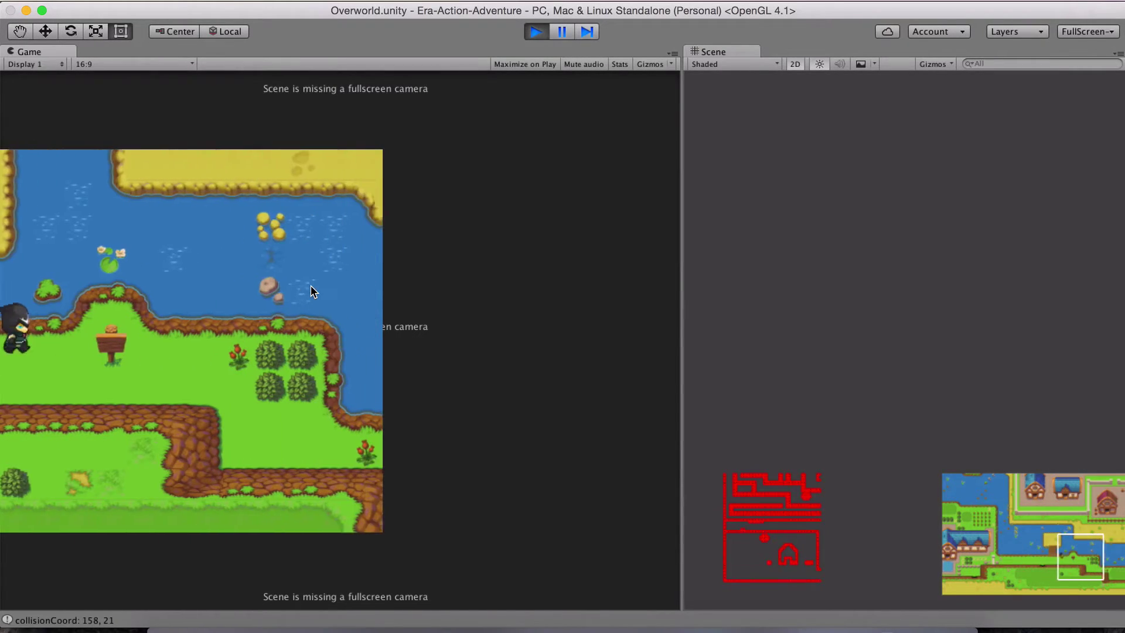
key("Down")
key("Right")
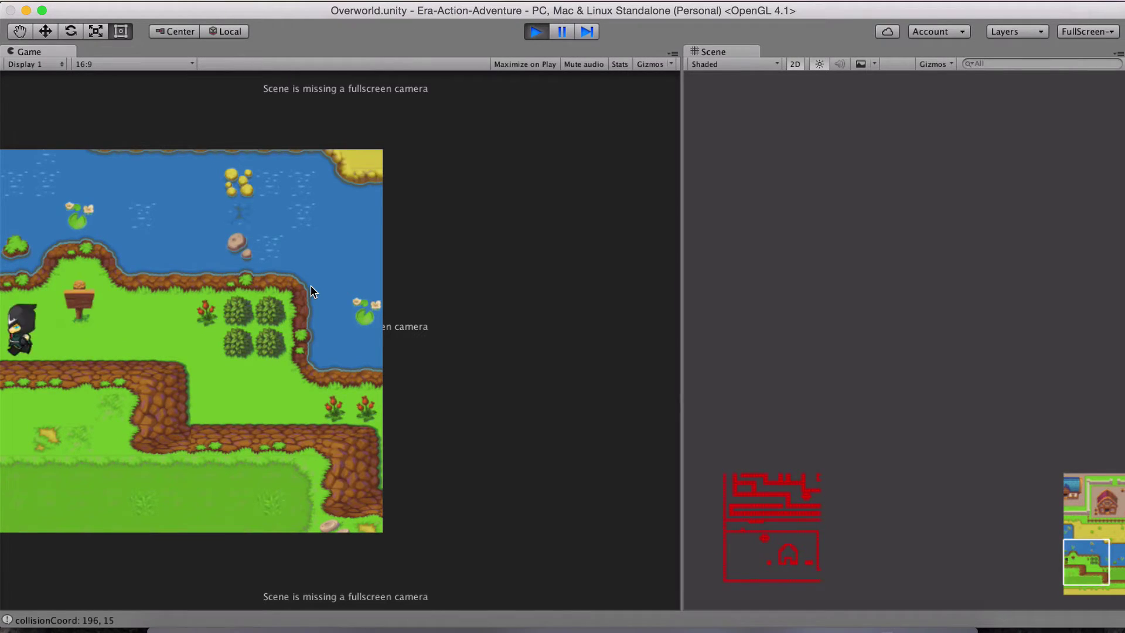
key("Right")
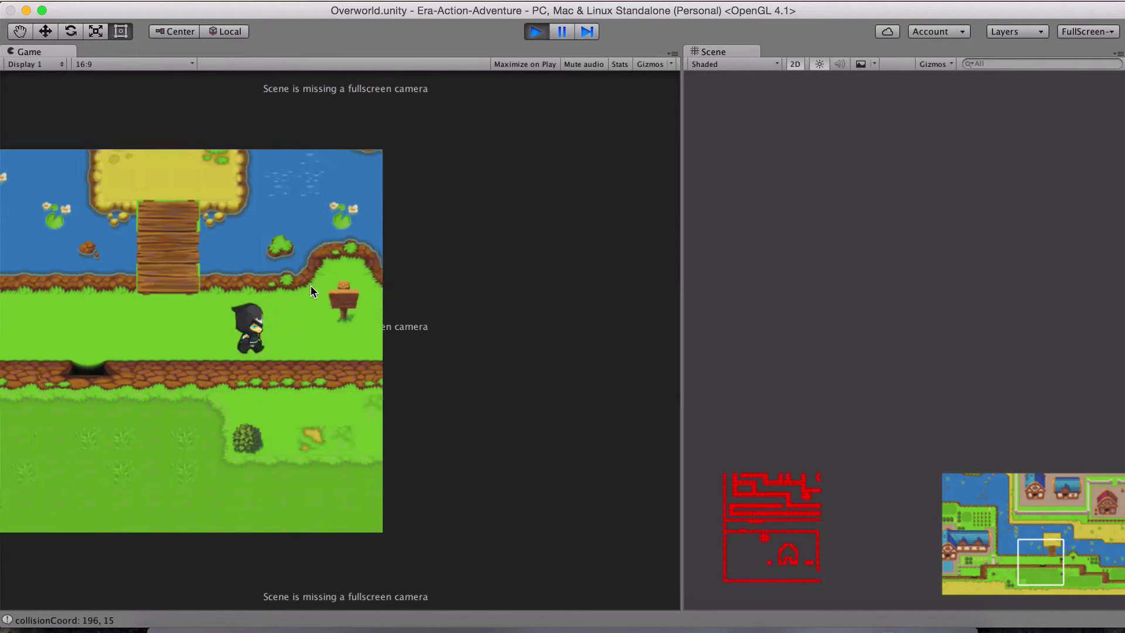
key("Right")
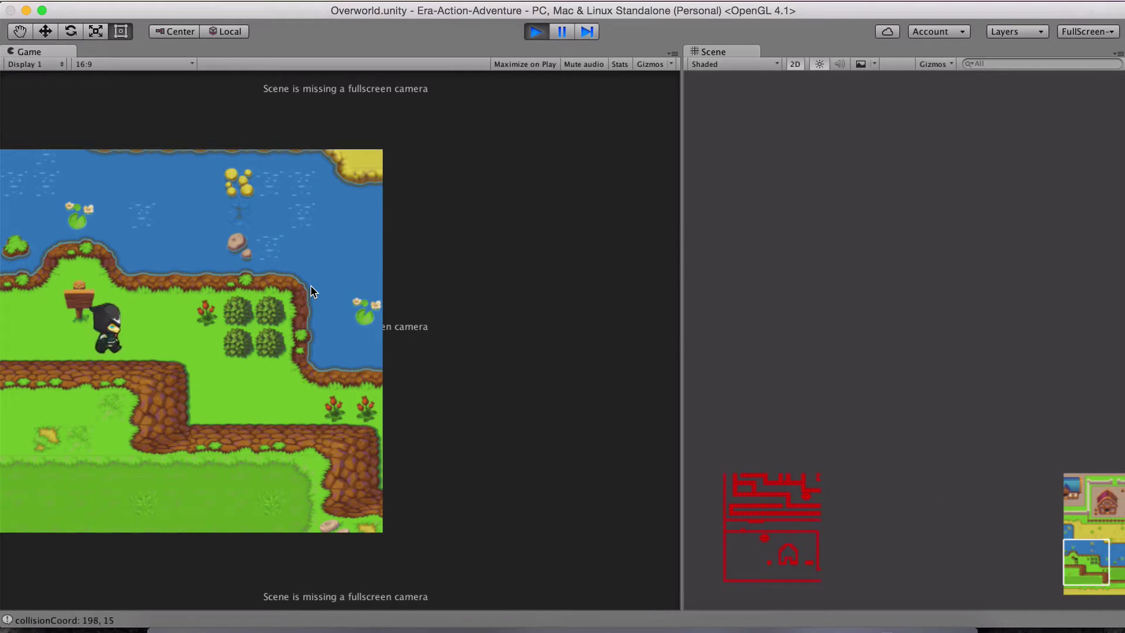
Walk the character east along the stepped cliff, past the riverside flowers and large tree stump to the bushes beside the fence.
key("Right")
key("Down")
key("Right")
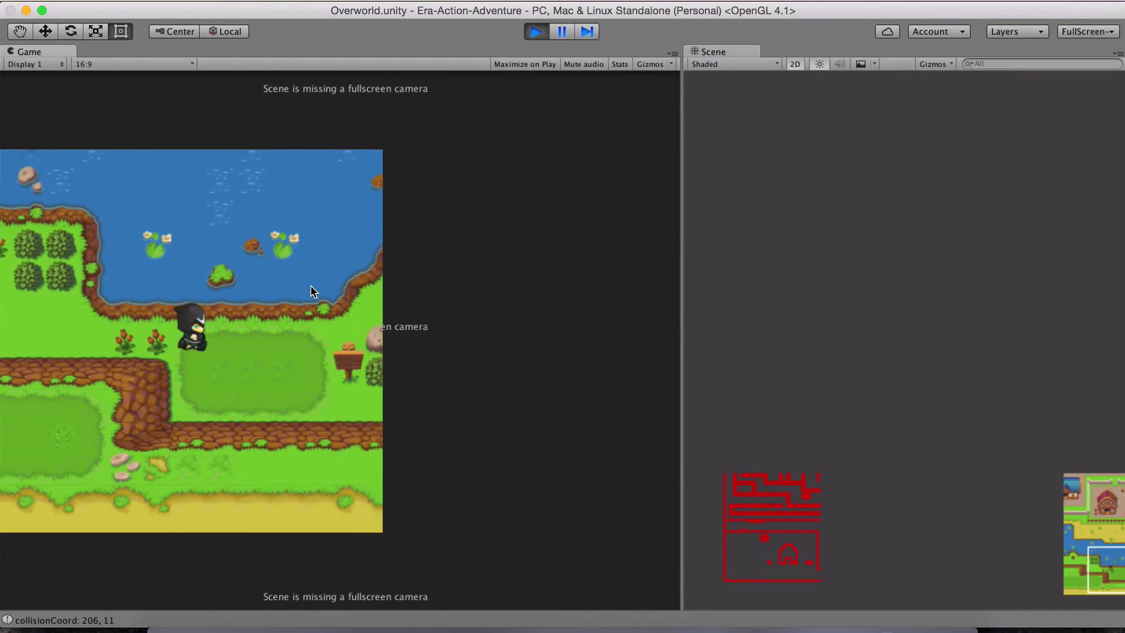
key("Down")
key("Right")
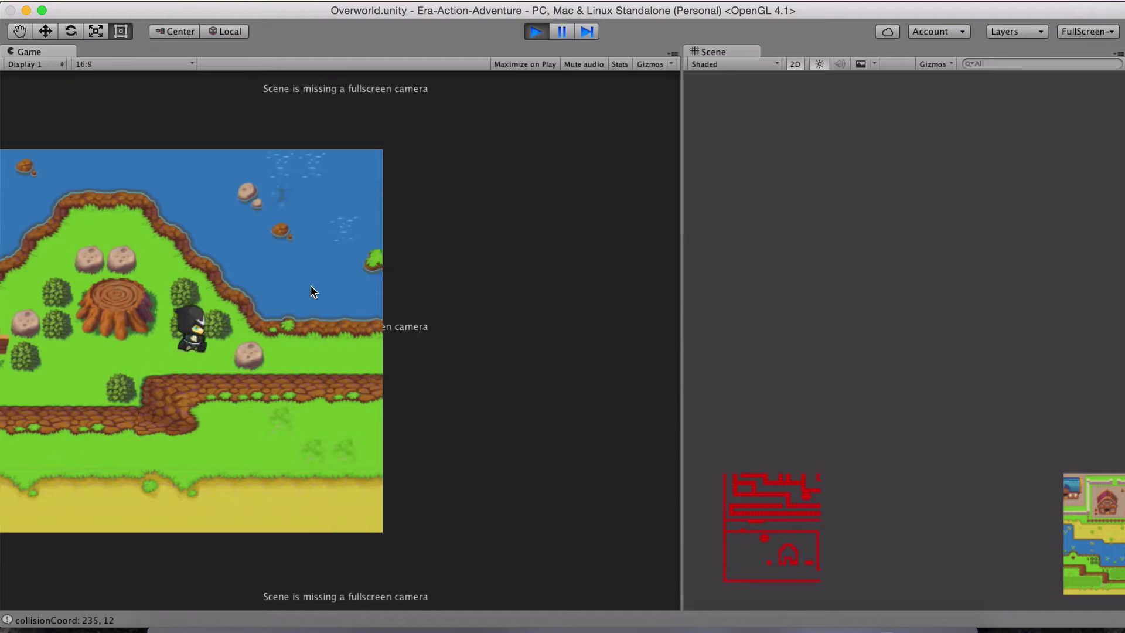
key("Right")
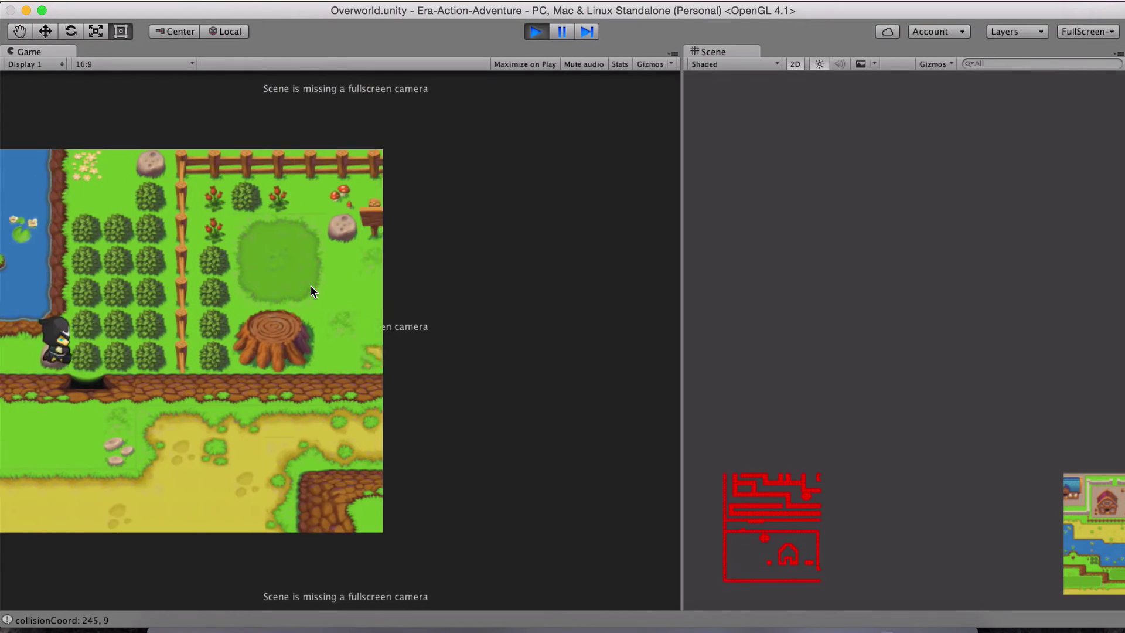
Take the character north past the maroon-roofed house, west into the river and up toward the wooden pier.
key("Up")
key("Up")
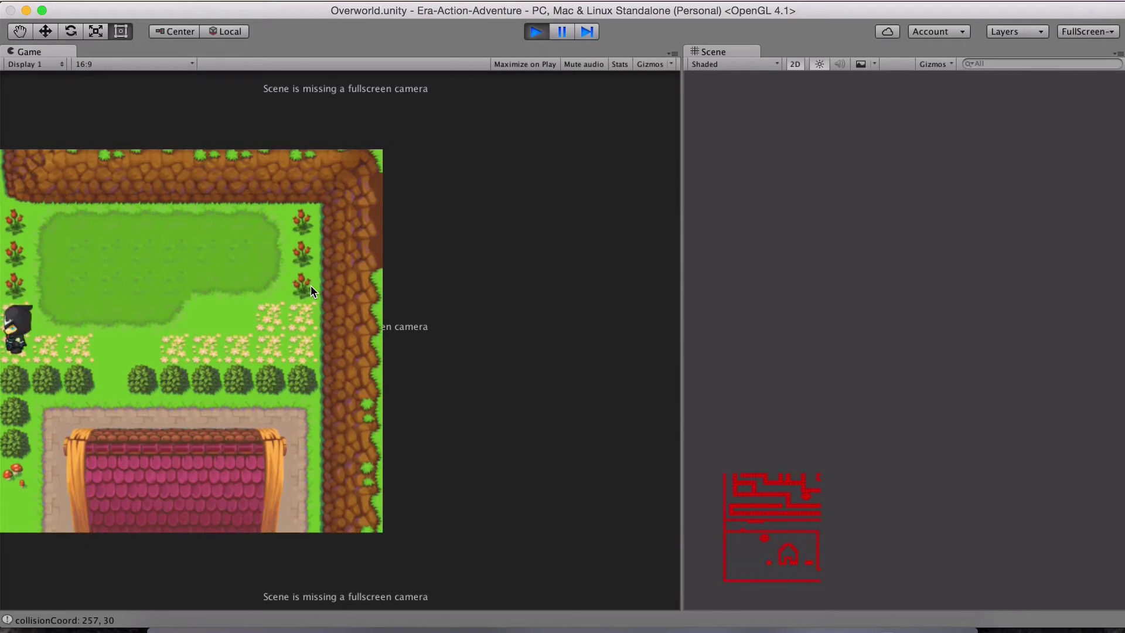
key("Left")
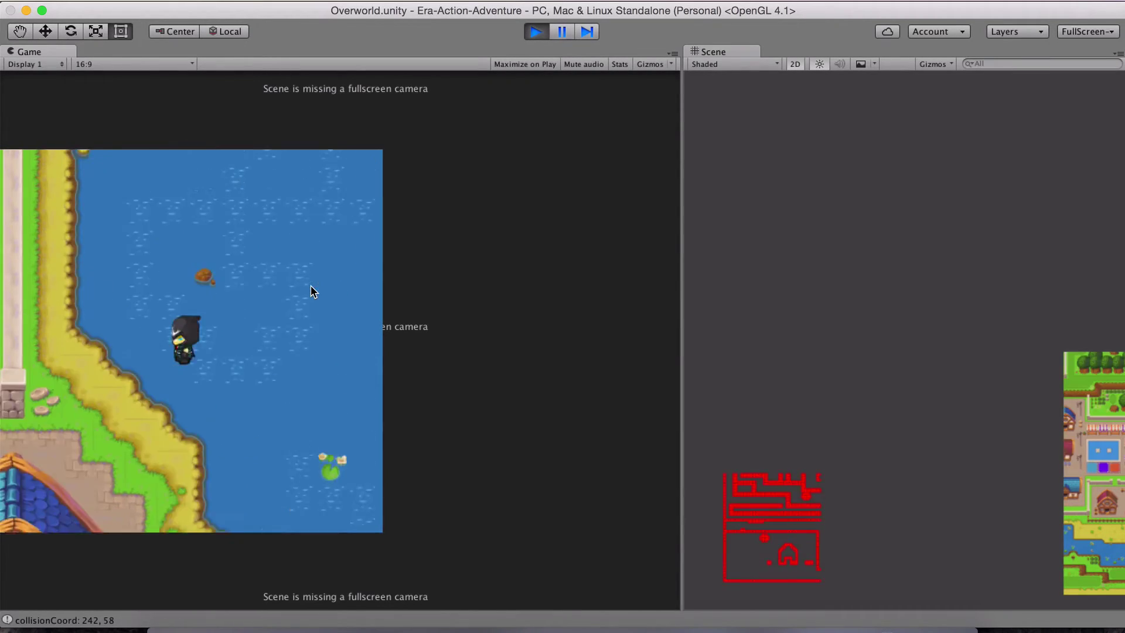
key("Right")
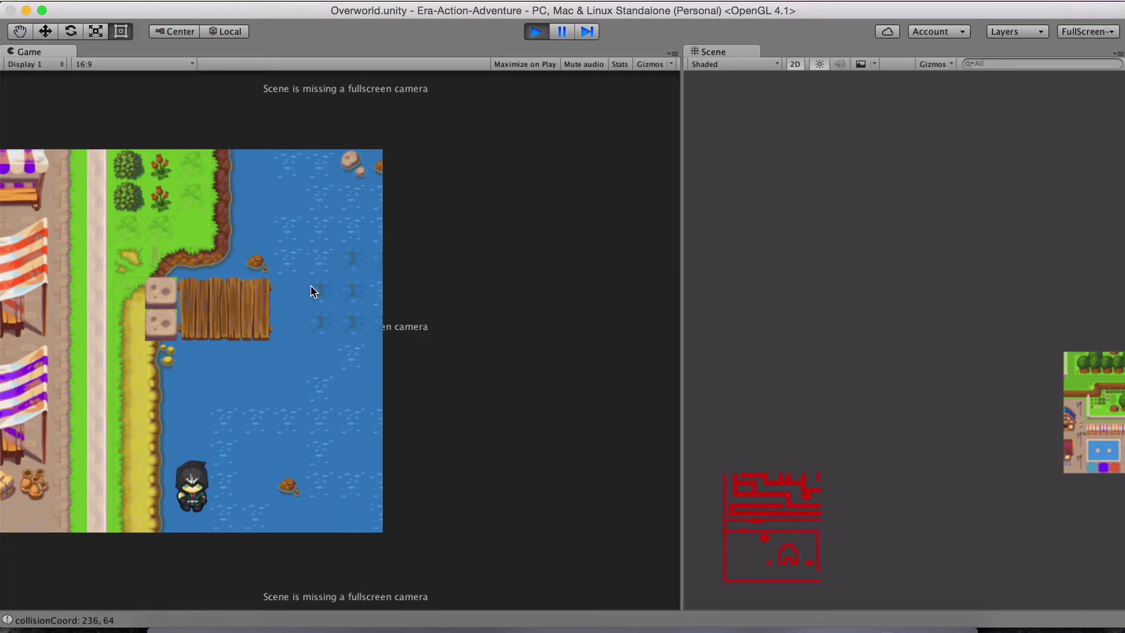
Bring the character back down the river, along the eastern bank and past the lily pads and rocks.
key("Down")
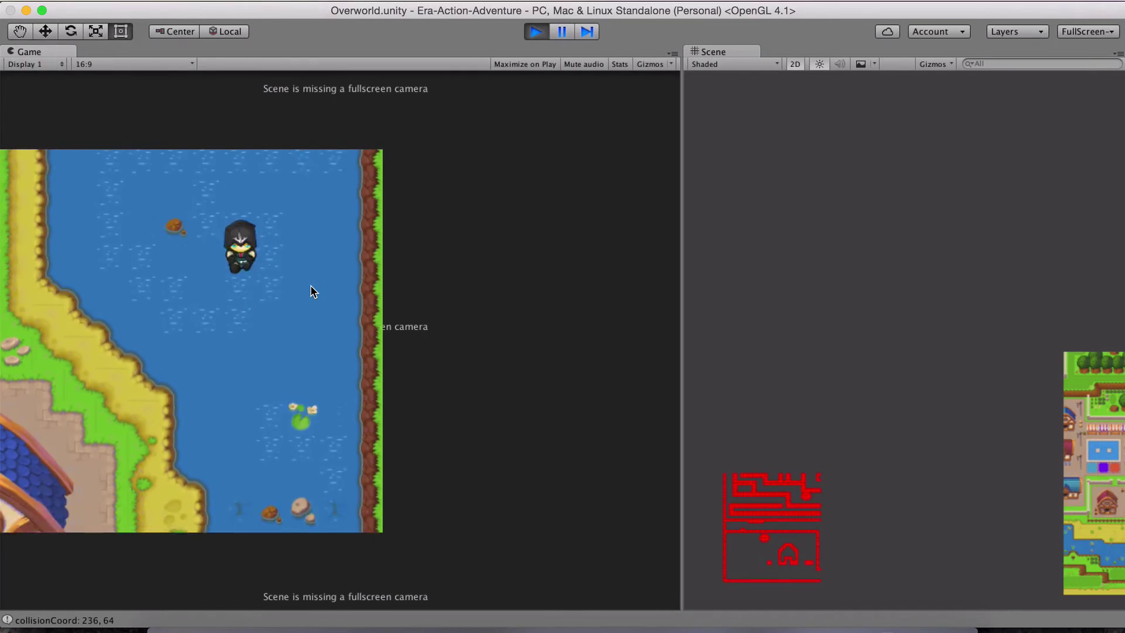
key("Right")
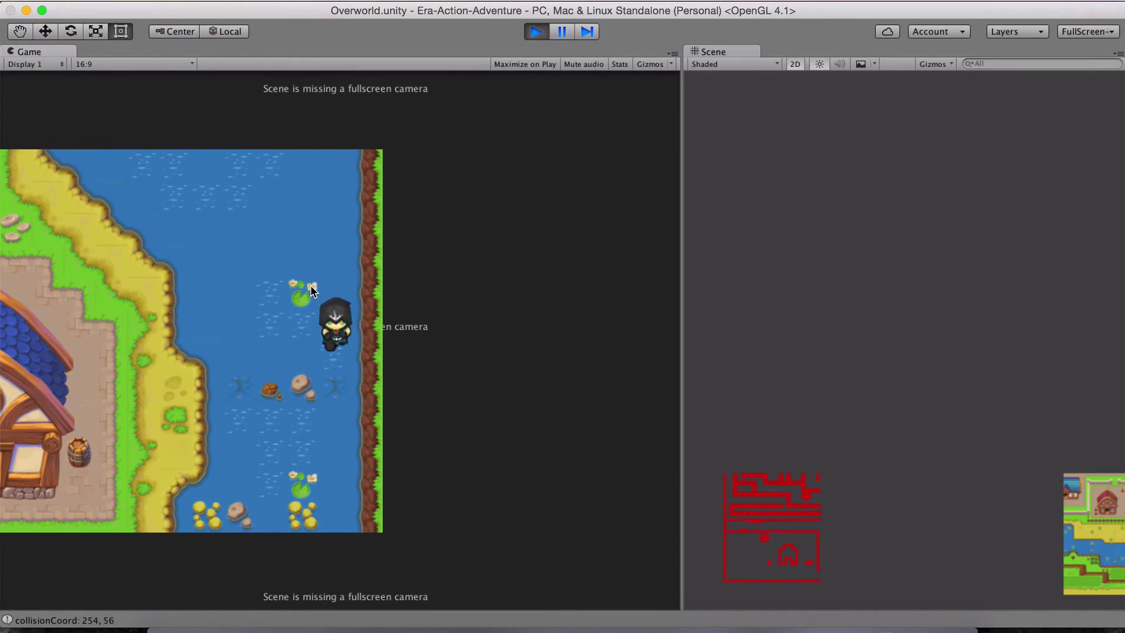
key("Down")
key("Left")
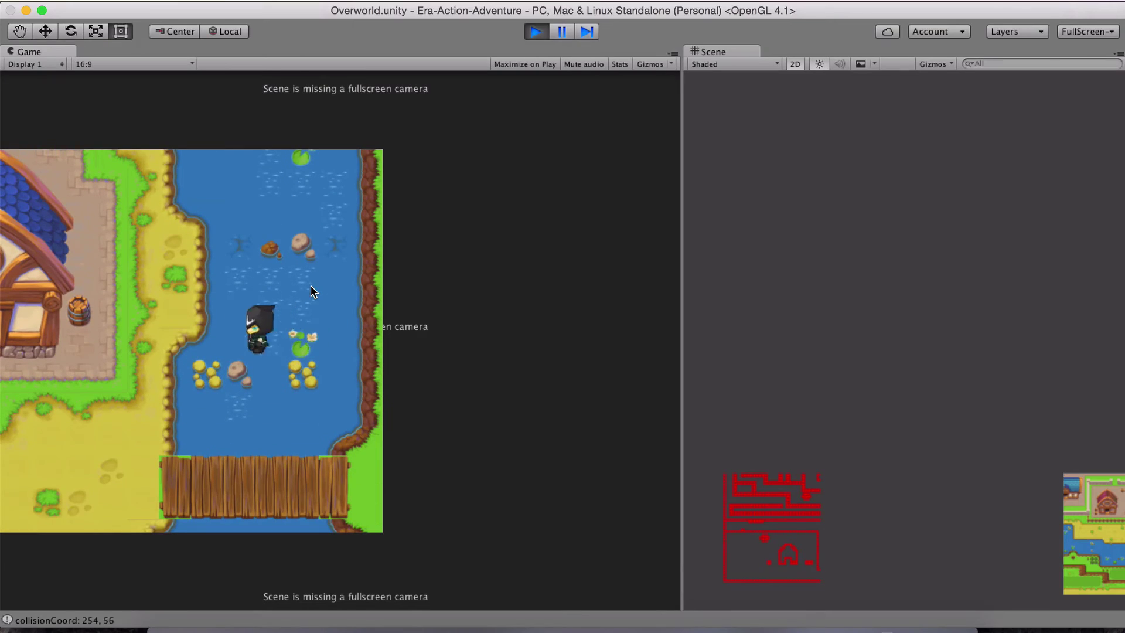
Test collisions around the yellow and grey river rocks just above the wooden bridge.
key("Down")
key("Right")
key("Up")
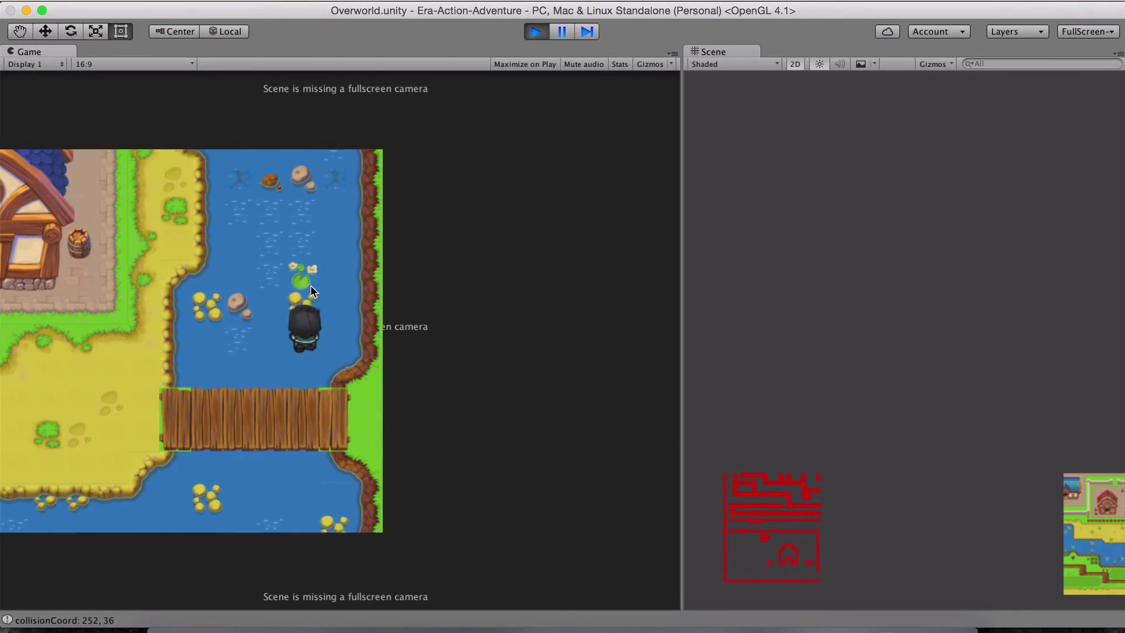
key("Right")
key("Left")
key("Down")
key("Left")
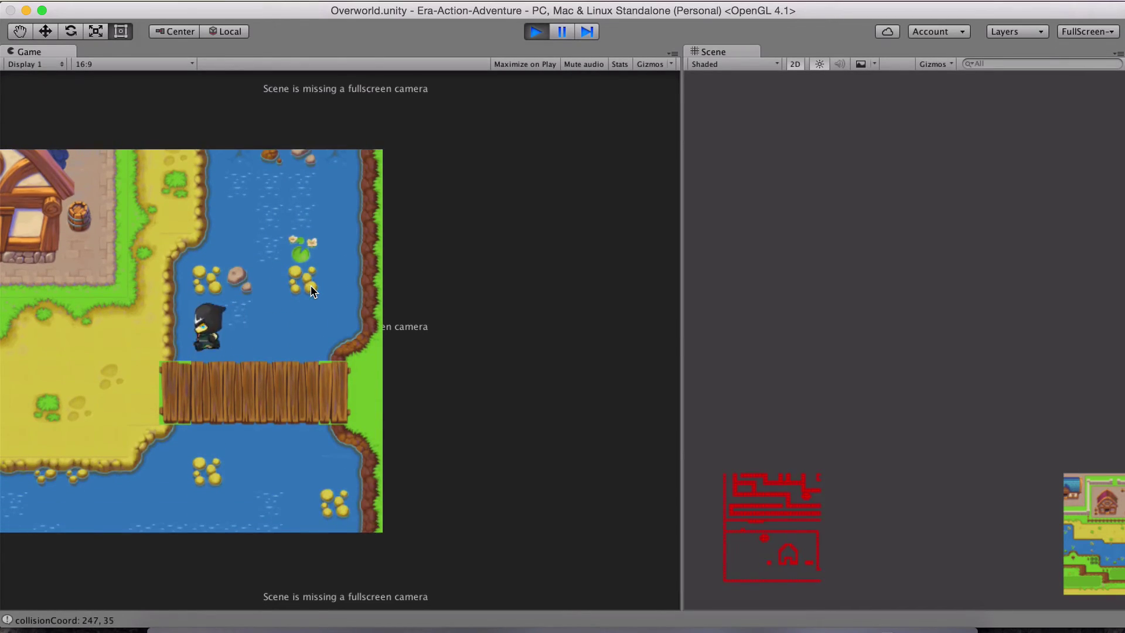
Move the character back upriver around the brown and grey rocks, and stop play mode.
key("Up")
key("Right")
key("Up")
key("Left")
key("Up")
key("Right")
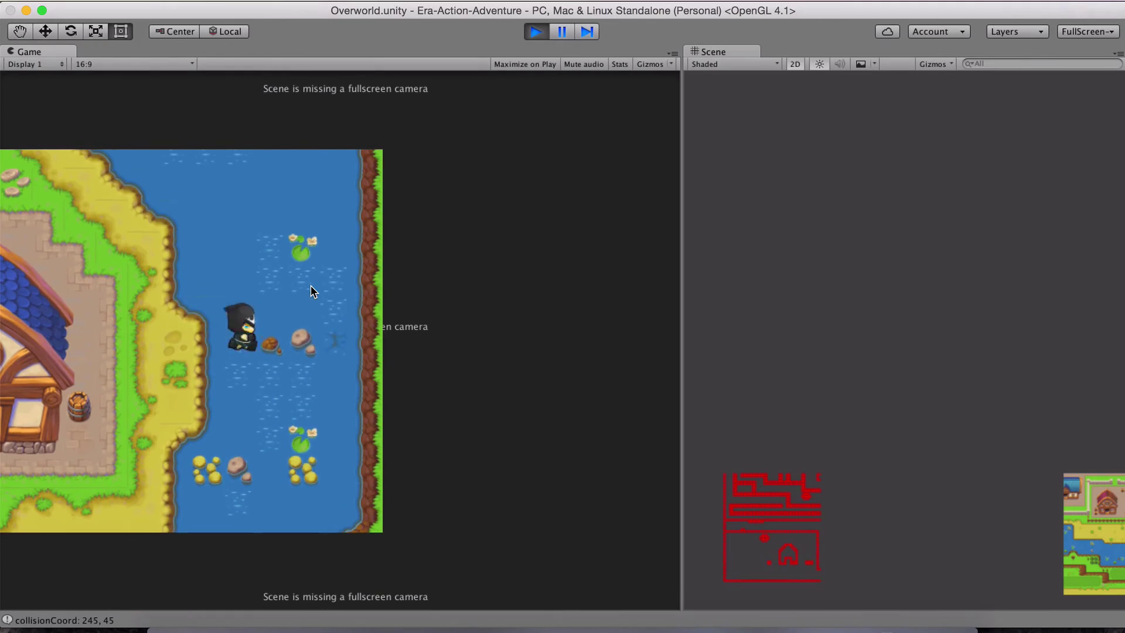
key("Right")
key("Left")
key("Down")
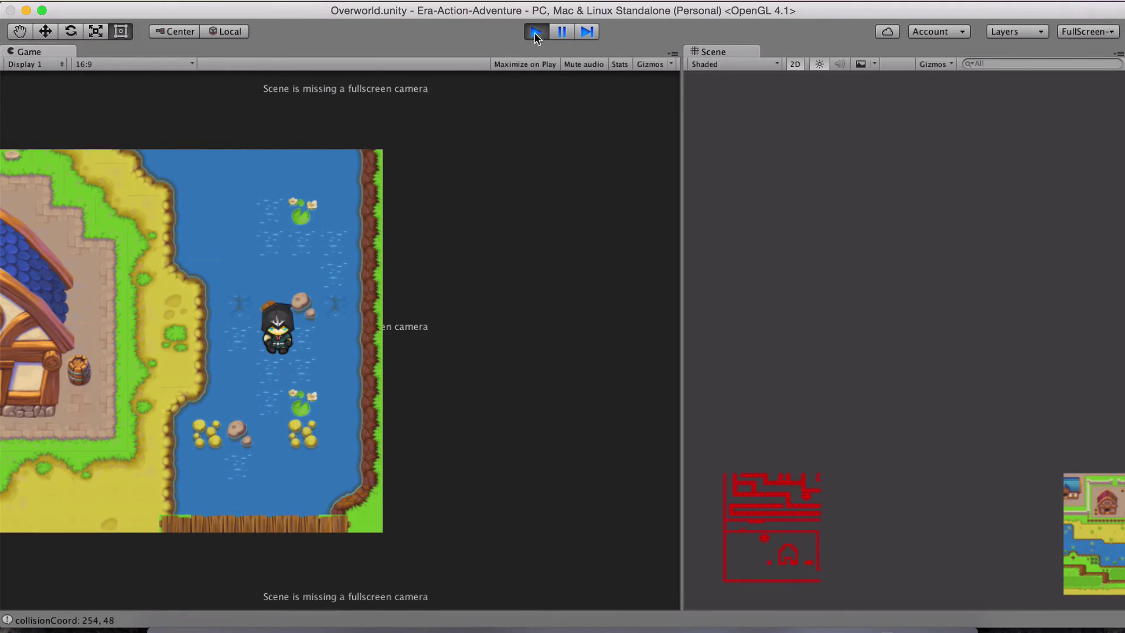
left_click(536, 33)
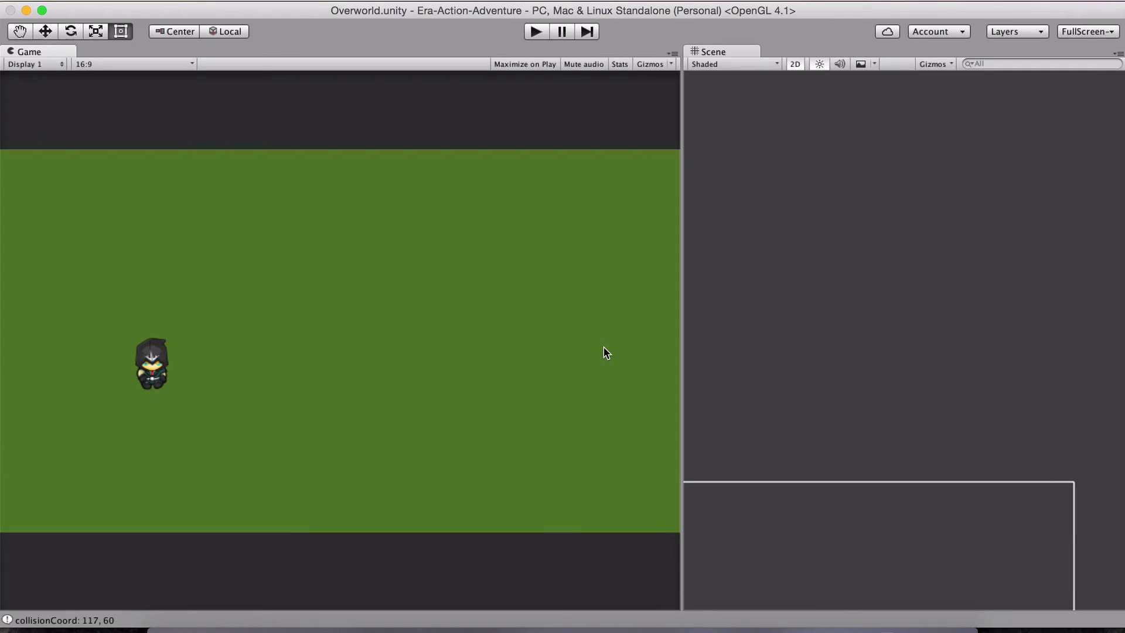